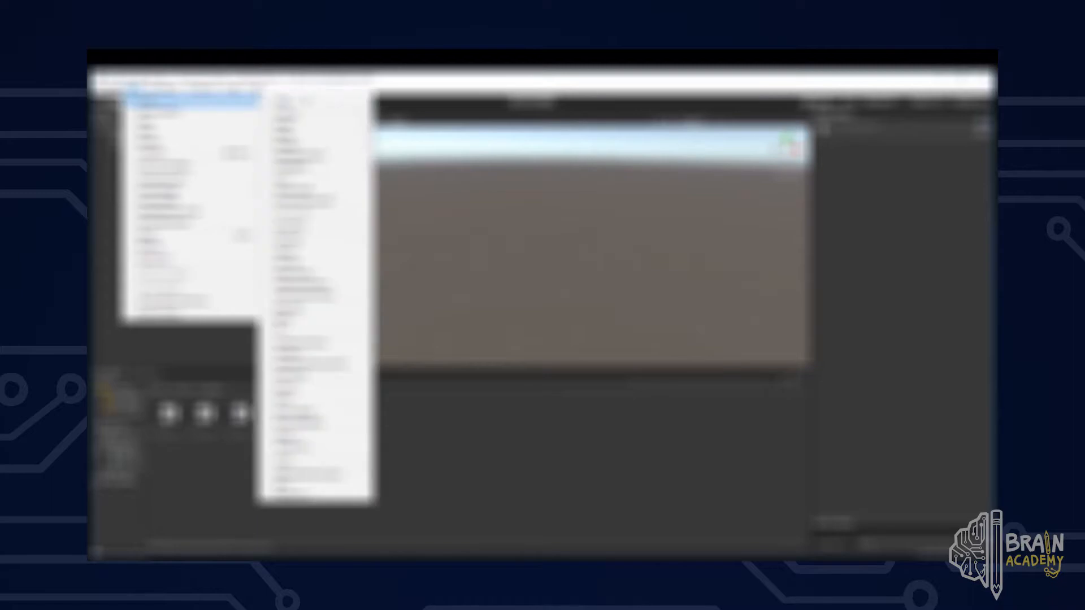
{"action": "mouse_move", "coordinate": [314, 321]}
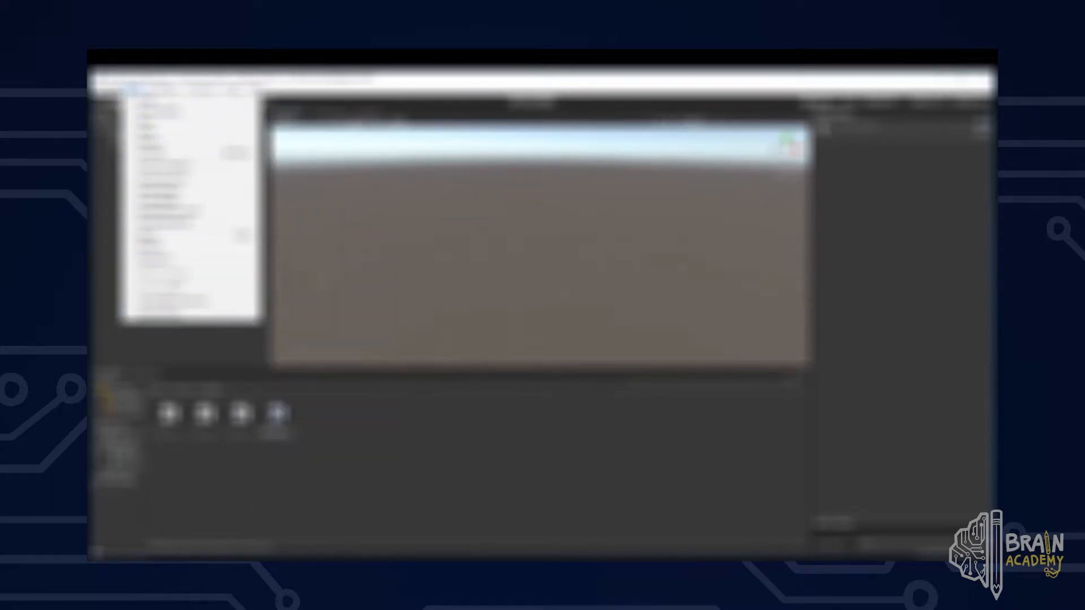
{"action": "mouse_move", "coordinate": [203, 90]}
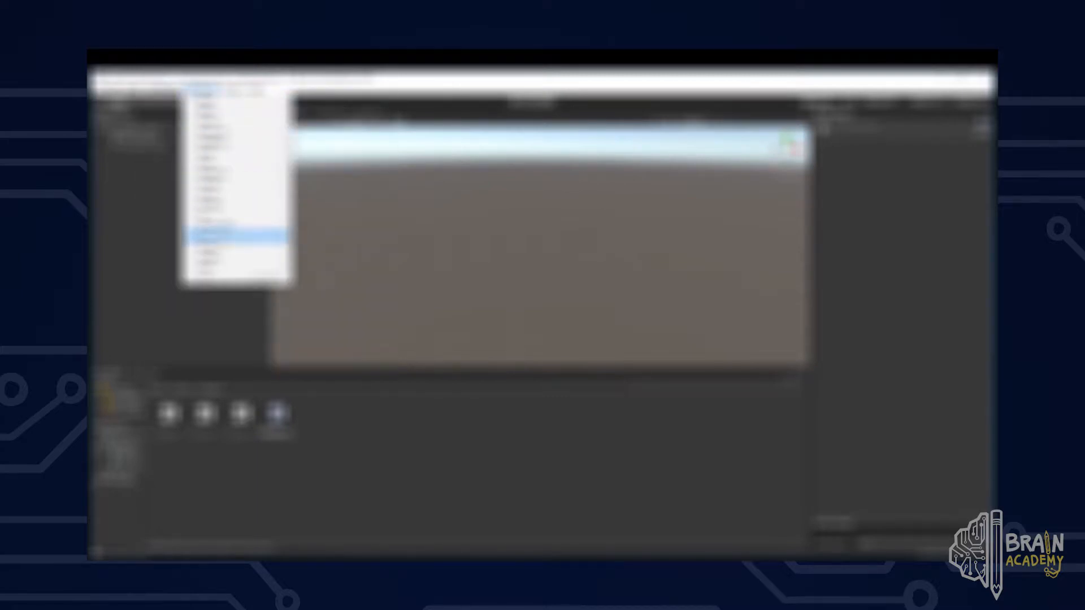
{"action": "left_click", "coordinate": [154, 209]}
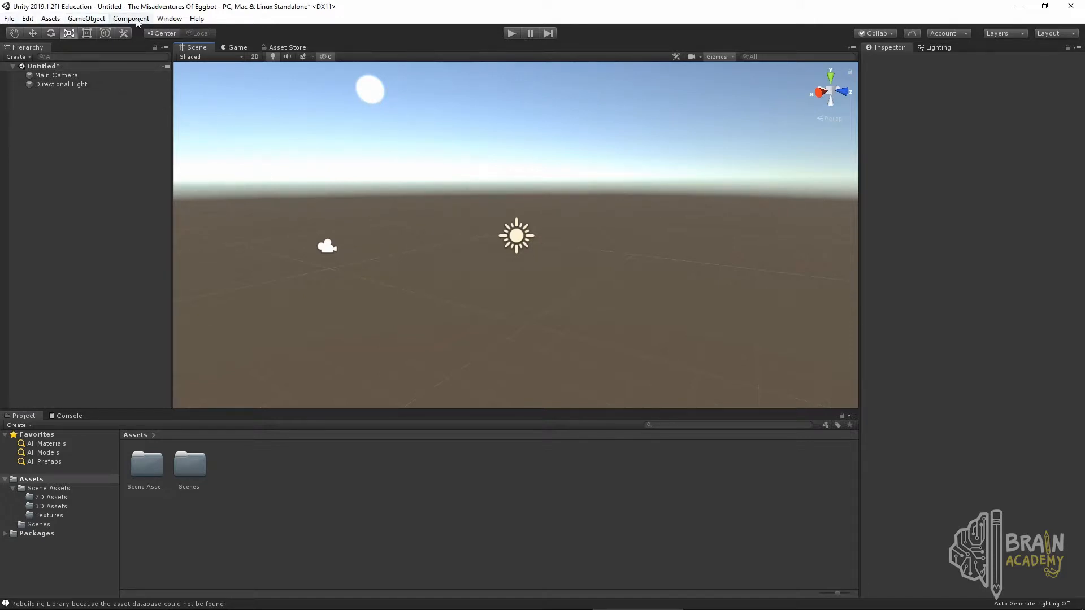
{"action": "left_click", "coordinate": [11, 19]}
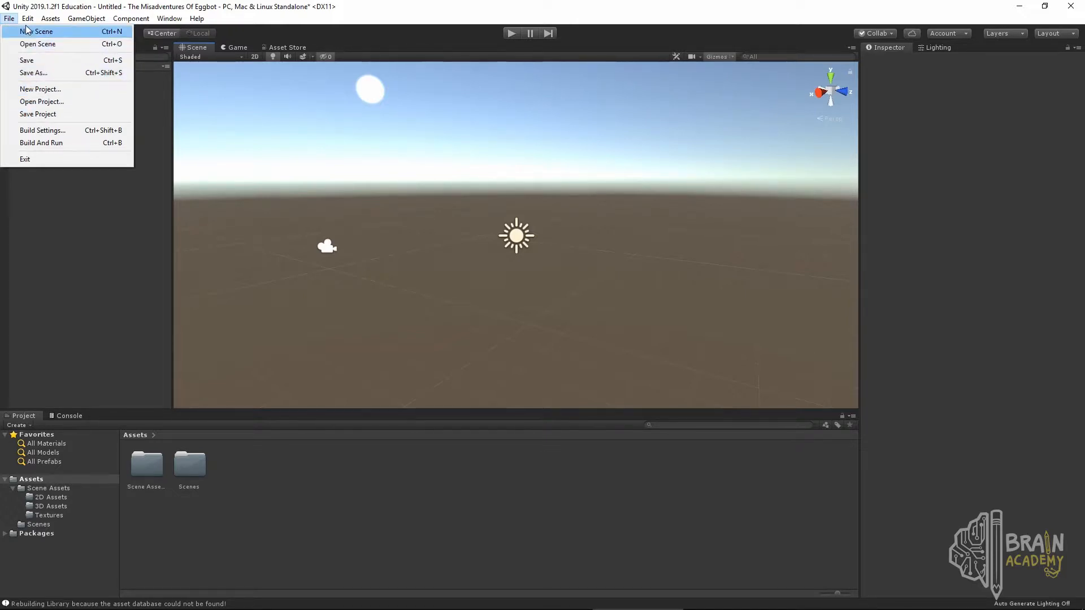
{"action": "mouse_move", "coordinate": [27, 18]}
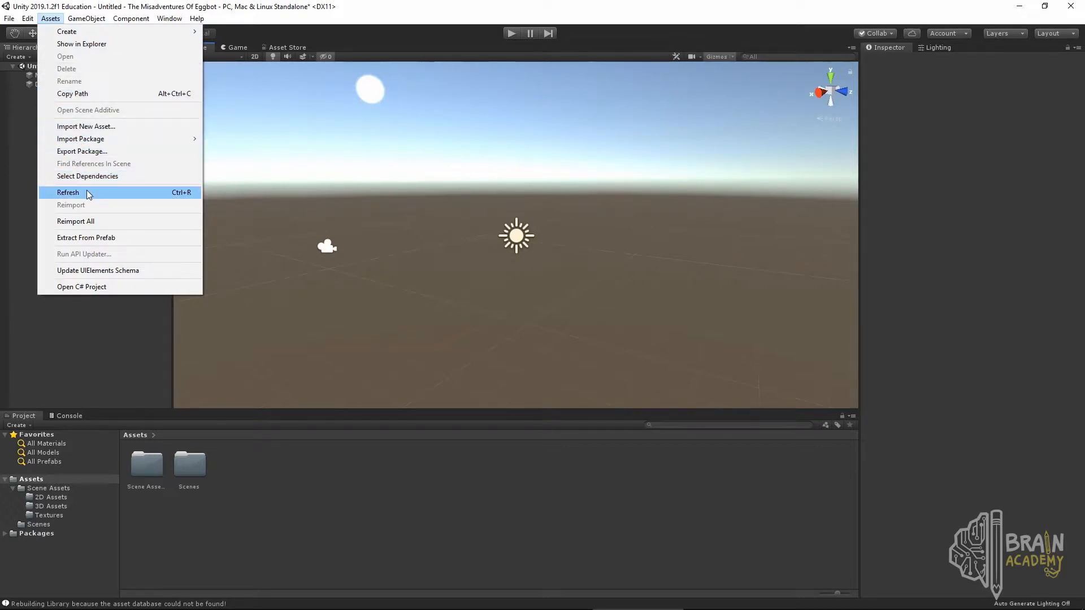
{"action": "mouse_move", "coordinate": [90, 21]}
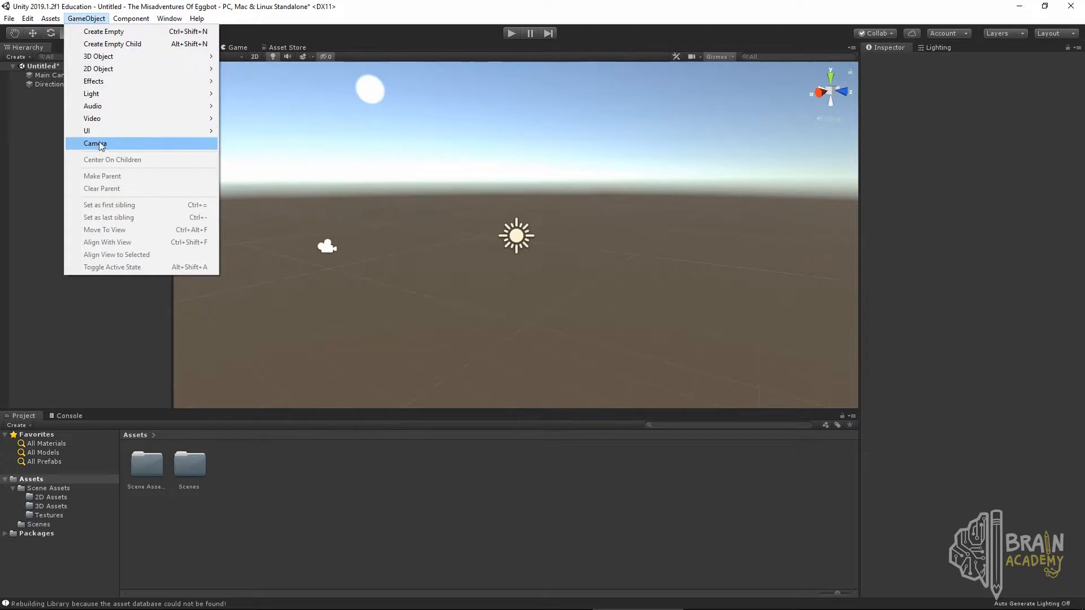
{"action": "key", "text": "Escape"}
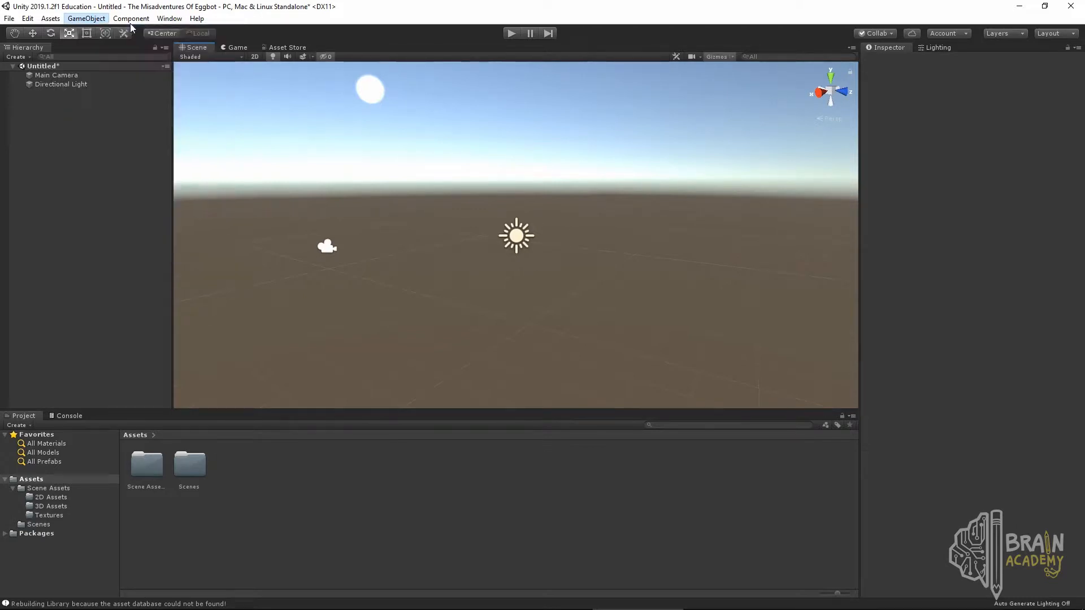
{"action": "left_click", "coordinate": [131, 19]}
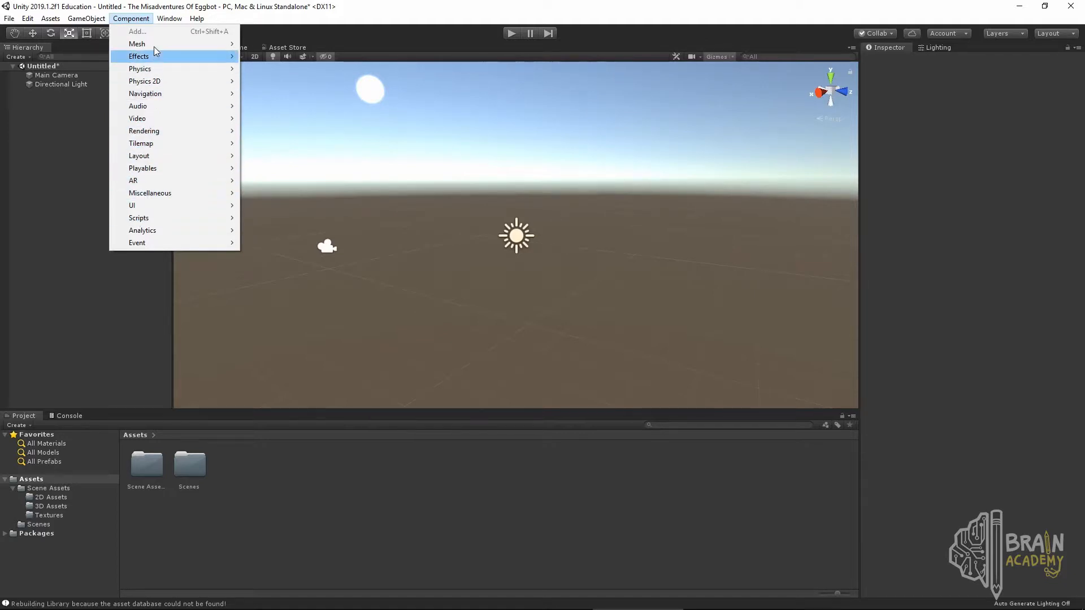
{"action": "mouse_move", "coordinate": [170, 18]}
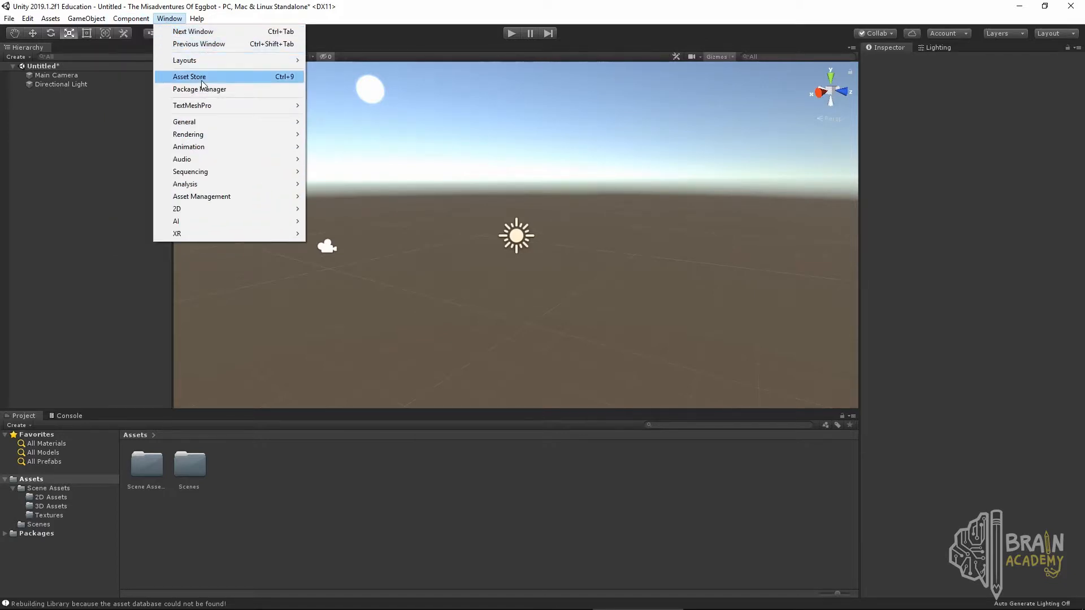
{"action": "mouse_move", "coordinate": [212, 122]}
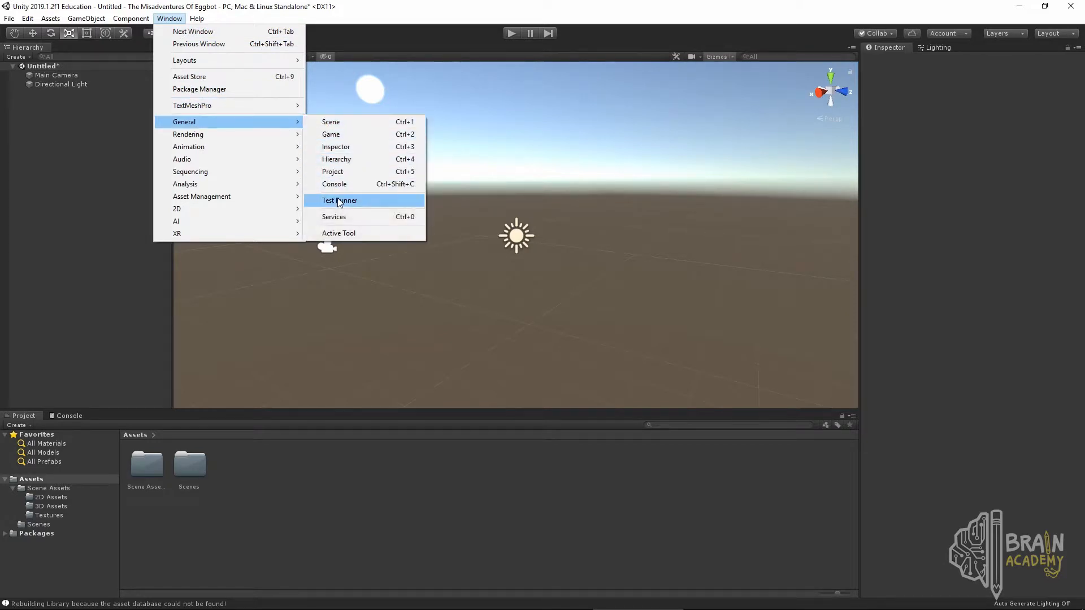
{"action": "mouse_move", "coordinate": [273, 135]}
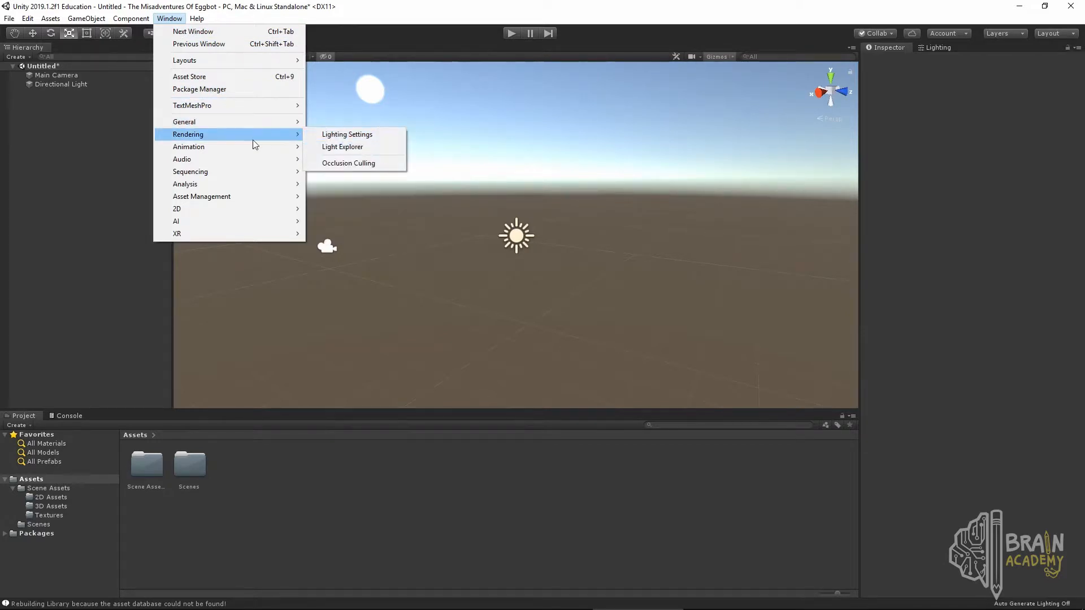
{"action": "mouse_move", "coordinate": [239, 147]}
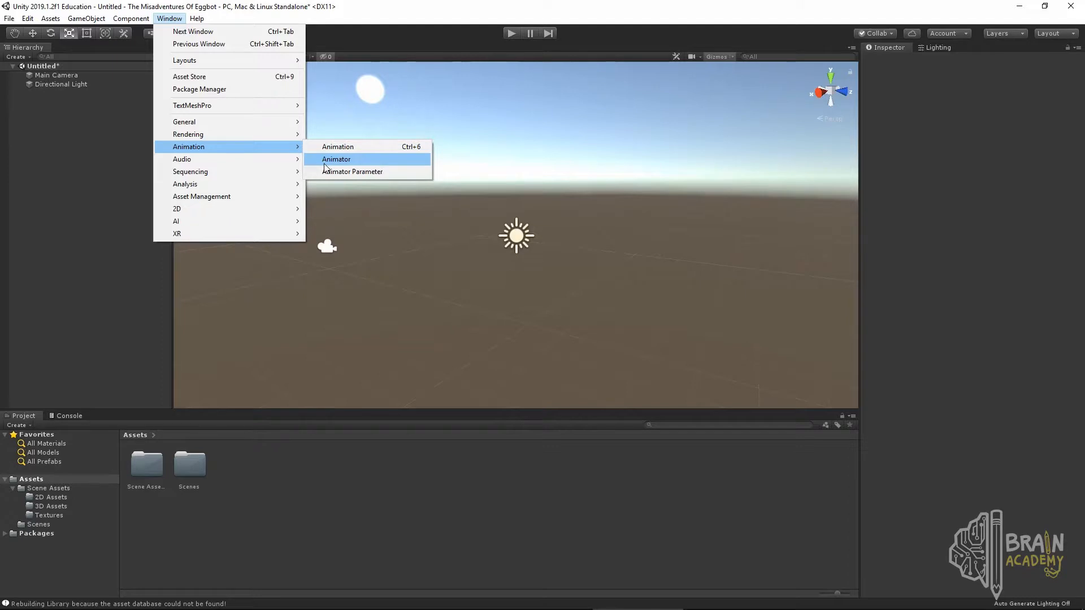
{"action": "left_click", "coordinate": [426, 222]}
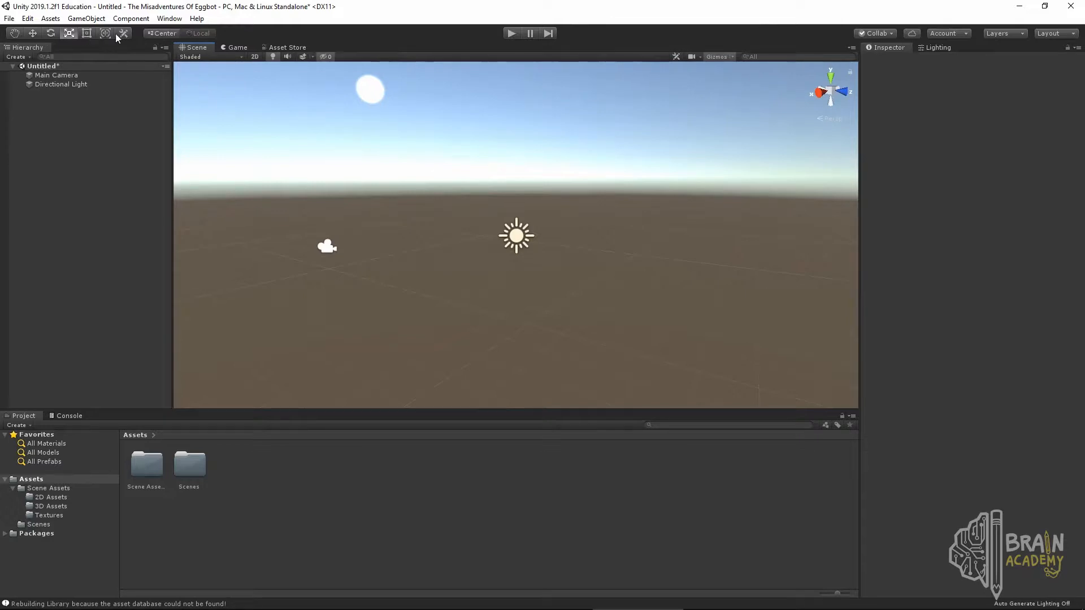
Step: Add a 3D cube to the scene
{"action": "left_click", "coordinate": [15, 34]}
{"action": "left_click", "coordinate": [68, 33]}
{"action": "left_click", "coordinate": [87, 18]}
{"action": "mouse_move", "coordinate": [105, 58]}
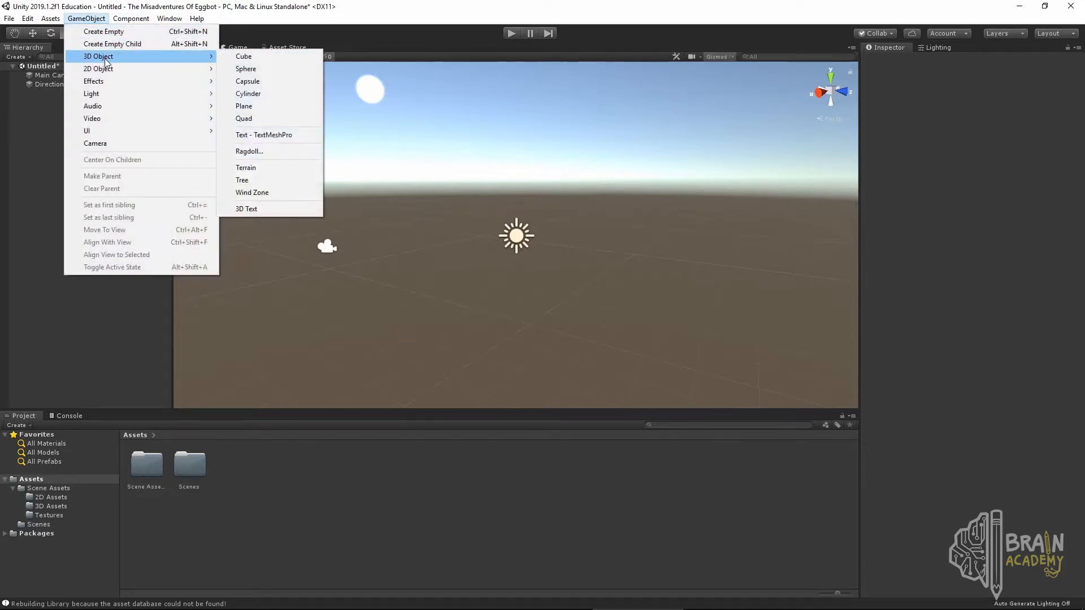
{"action": "left_click", "coordinate": [243, 56]}
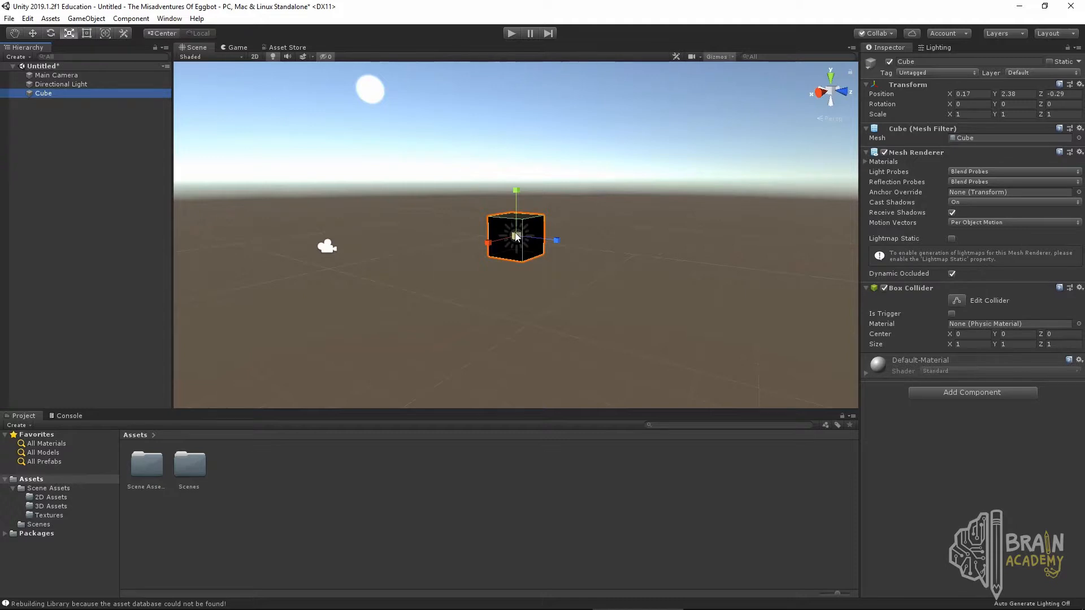
Step: Move the cube along Z to about -2.67 and rotate it about X to about -10.9 degrees
{"action": "key", "text": "w"}
{"action": "left_click_drag", "start_coordinate": [553, 242], "coordinate": [468, 256]}
{"action": "key", "text": "e"}
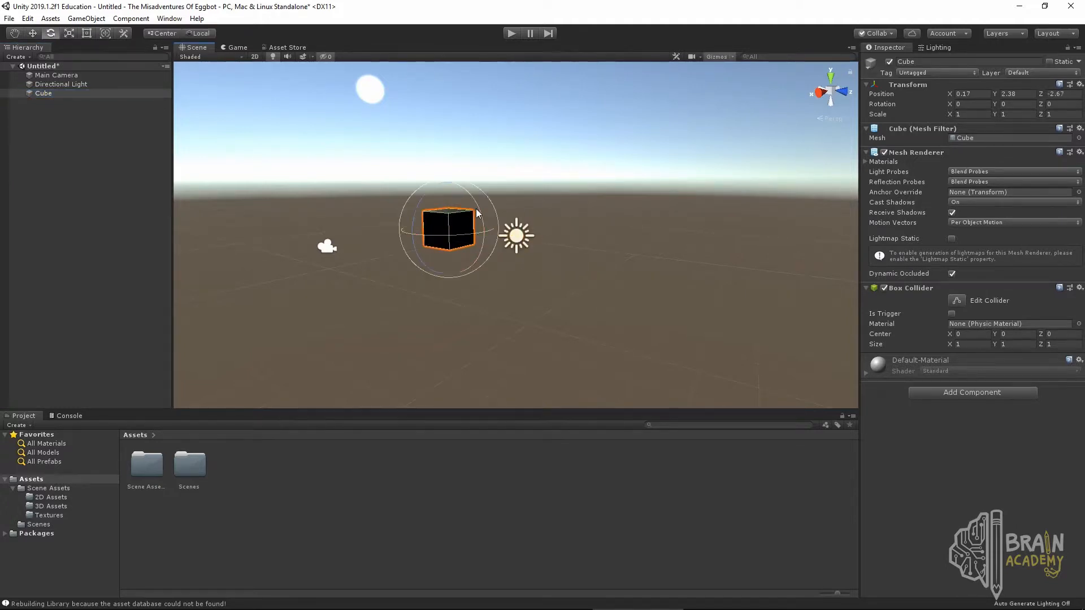
{"action": "left_click_drag", "start_coordinate": [476, 213], "coordinate": [439, 305]}
Step: Scale the cube down to about 0.48 in X, 0.85 in Y and 0.46 in Z
{"action": "key", "text": "r"}
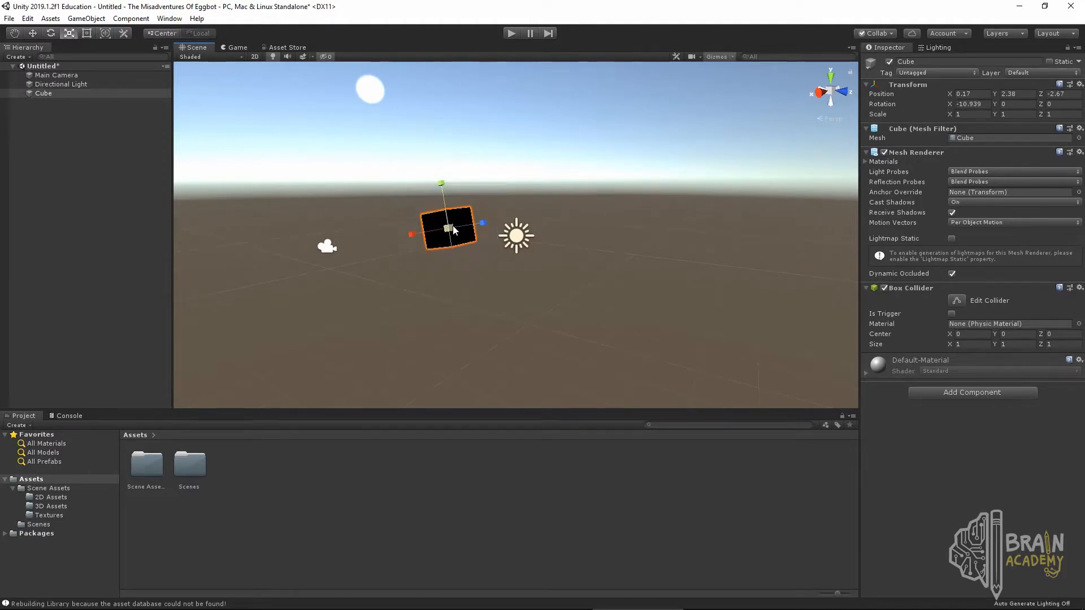
{"action": "mouse_move", "coordinate": [452, 228]}
{"action": "left_mouse_down"}
{"action": "mouse_move", "coordinate": [444, 266]}
{"action": "mouse_move", "coordinate": [448, 232]}
{"action": "mouse_move", "coordinate": [465, 224]}
{"action": "left_mouse_up"}
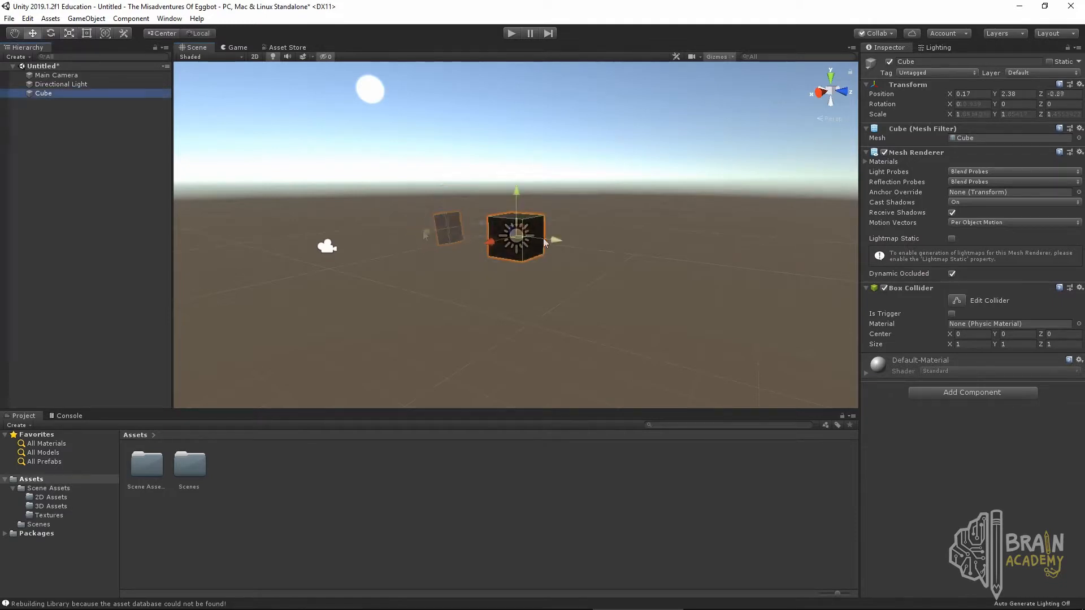
{"action": "left_click_drag", "start_coordinate": [556, 240], "coordinate": [376, 235]}
{"action": "key", "text": "e"}
{"action": "key", "text": "r"}
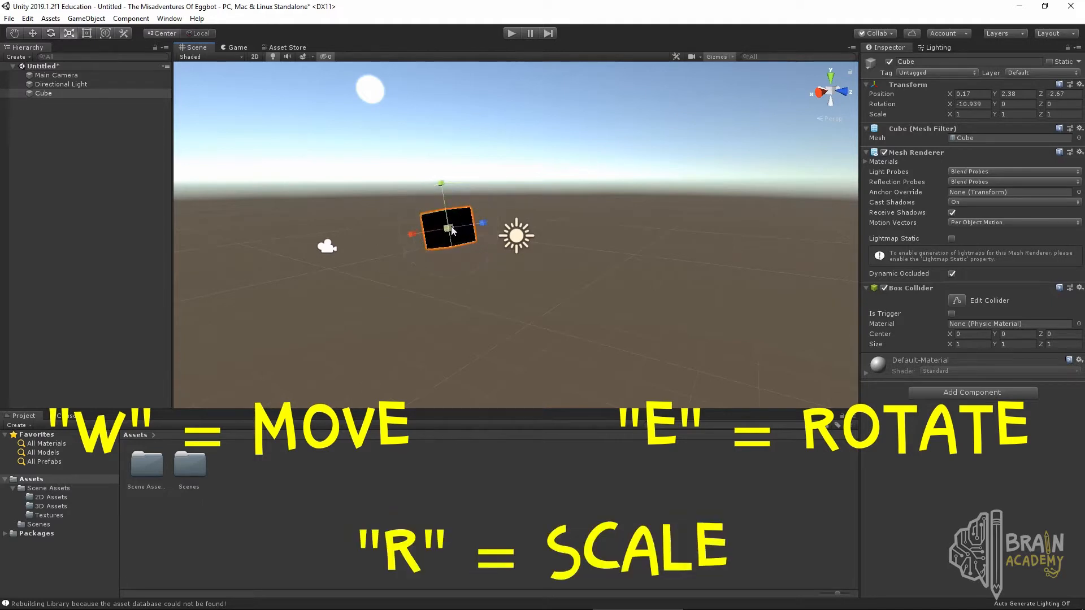
{"action": "left_click_drag", "start_coordinate": [452, 230], "coordinate": [428, 232]}
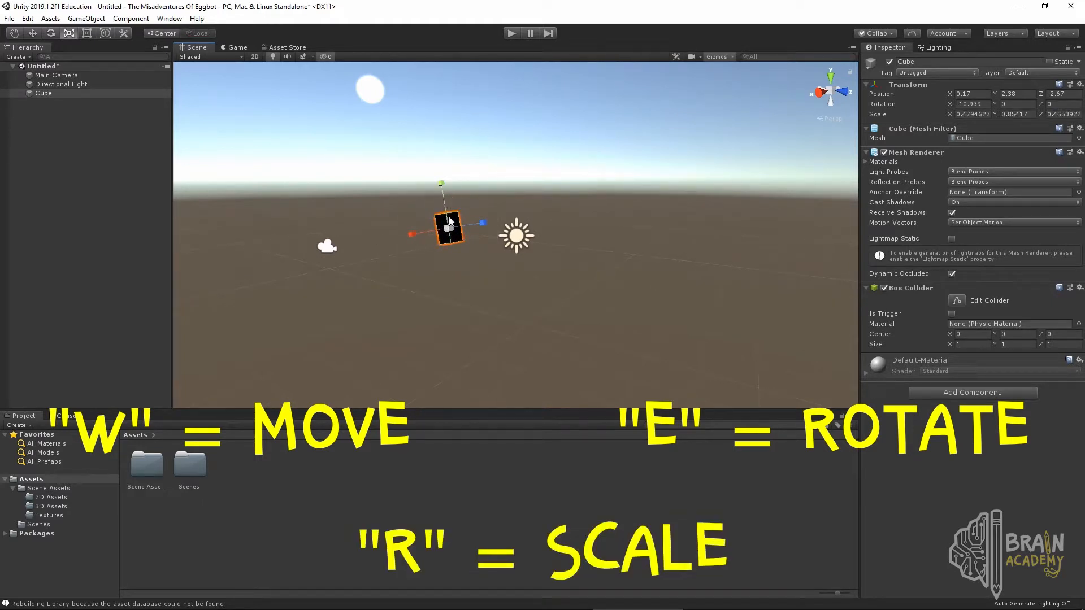
Step: Move the cube to Y 2 and Z -4.3, toward the camera
{"action": "middle_click_drag", "start_coordinate": [450, 222], "coordinate": [518, 244]}
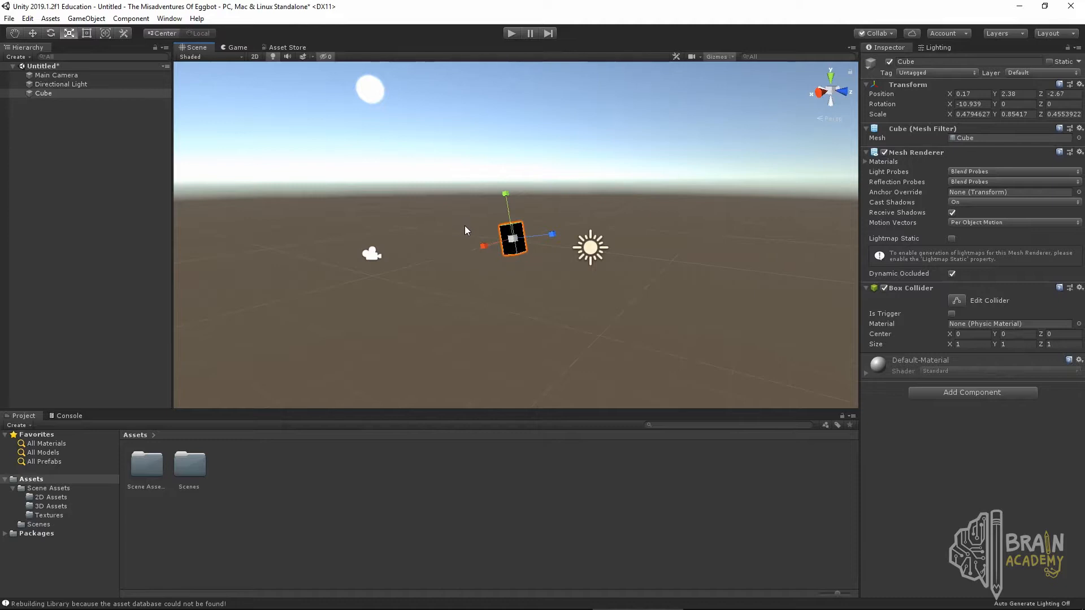
{"action": "key", "text": "w"}
{"action": "left_click_drag", "start_coordinate": [550, 235], "coordinate": [508, 217]}
Step: Scale the cube up uniformly to about 1.17 × 2.08 × 1.11 and rotate it freely in the scene
{"action": "key", "text": "r"}
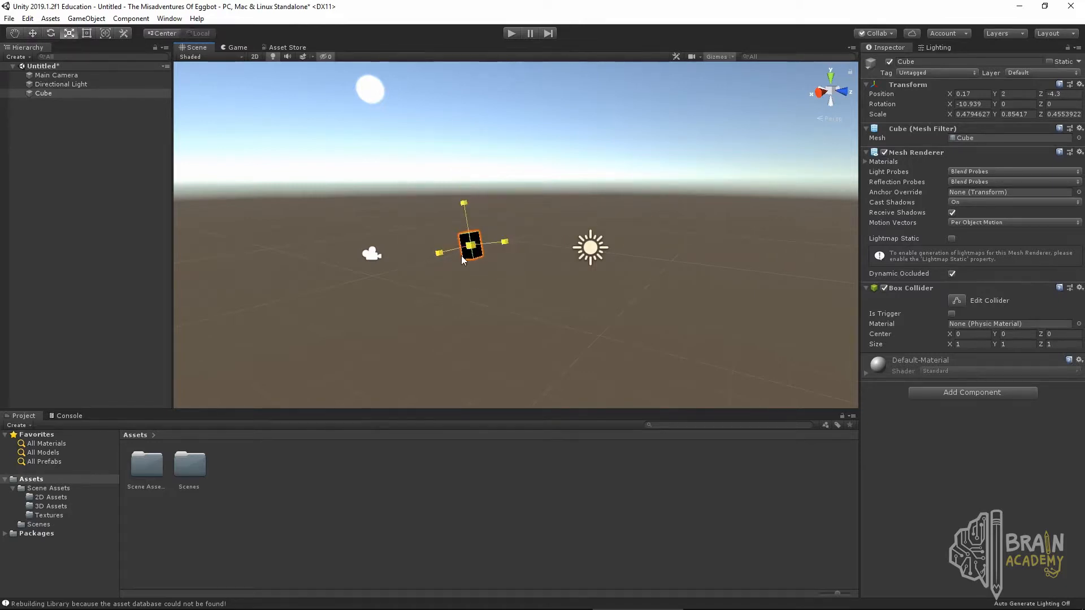
{"action": "left_click_drag", "start_coordinate": [469, 247], "coordinate": [514, 171]}
{"action": "key", "text": "e"}
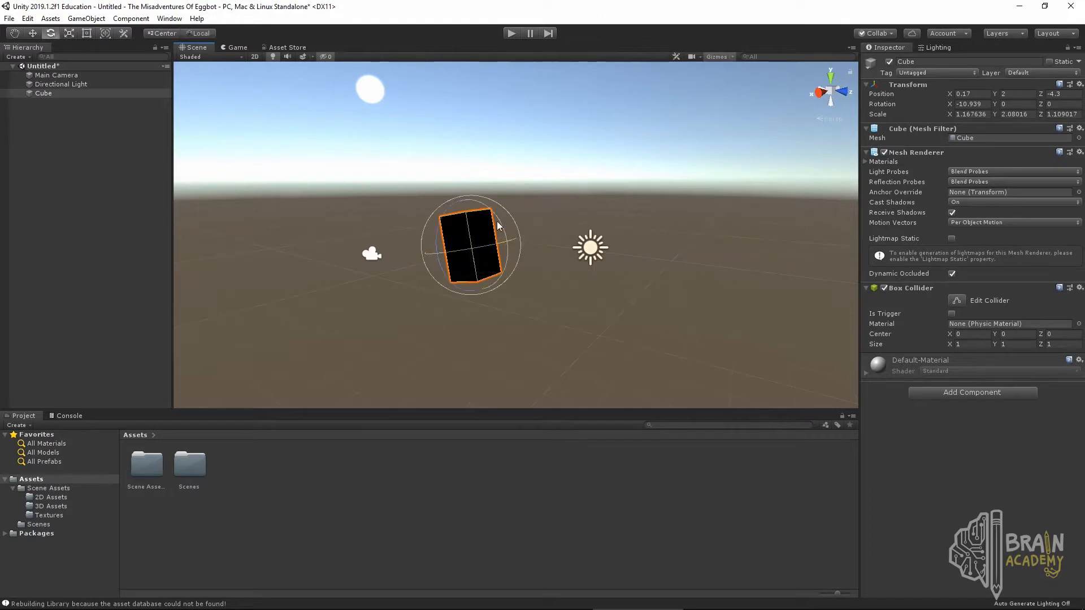
{"action": "left_click_drag", "start_coordinate": [504, 229], "coordinate": [540, 350]}
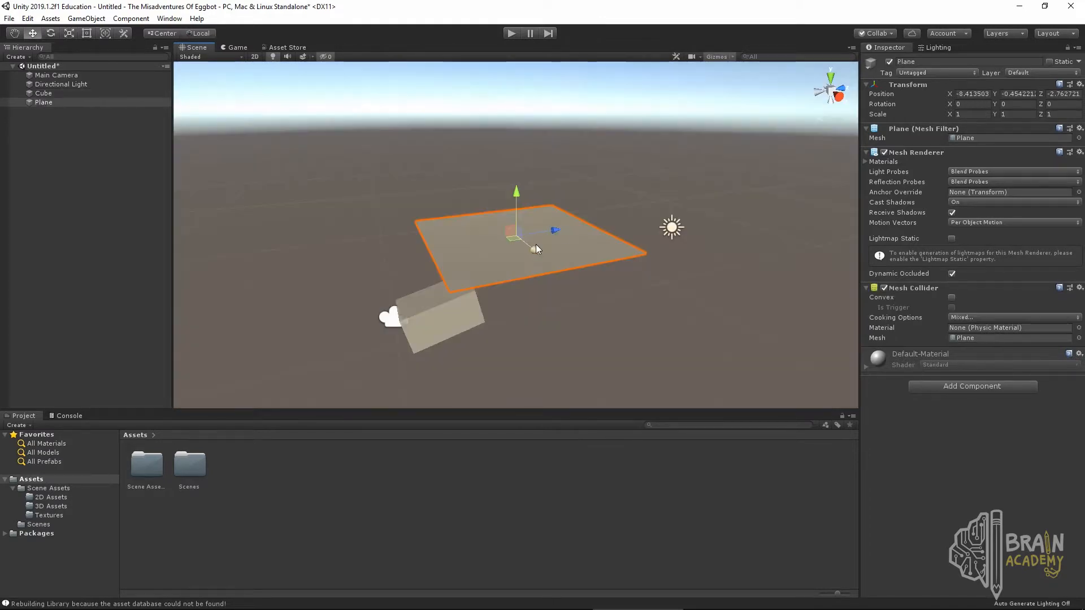
Step: Rotate the plane to -90 degrees about Z so that it stands upright like a wall
{"action": "key", "text": "e"}
{"action": "key", "text": "w"}
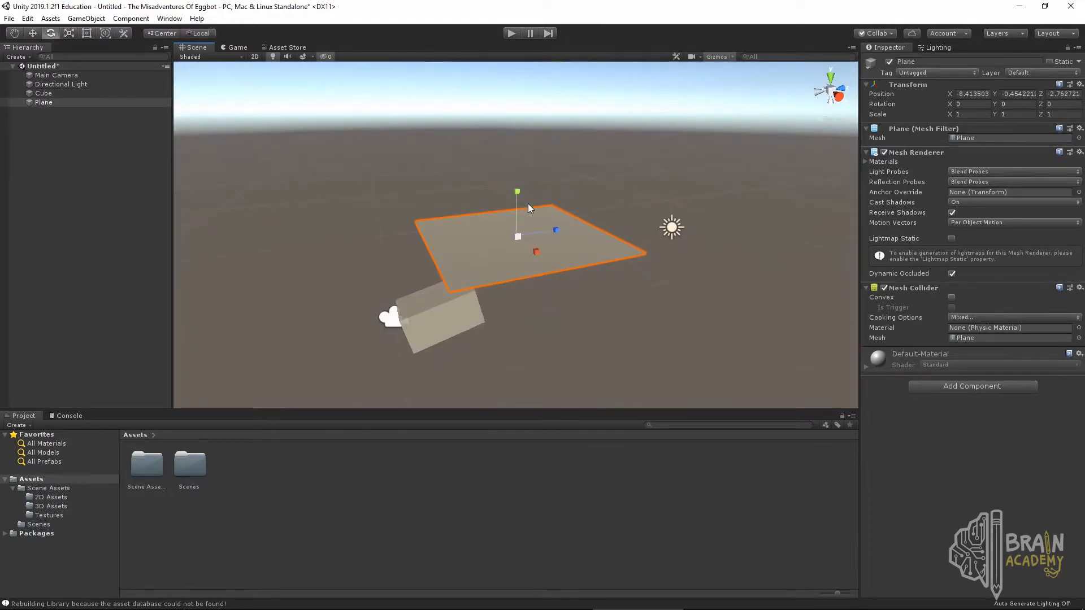
{"action": "key", "text": "e"}
{"action": "left_click_drag", "start_coordinate": [532, 215], "coordinate": [599, 281]}
Step: Move the upright plane away from the cube to about X -17.5 and Y -0.45
{"action": "key", "text": "w"}
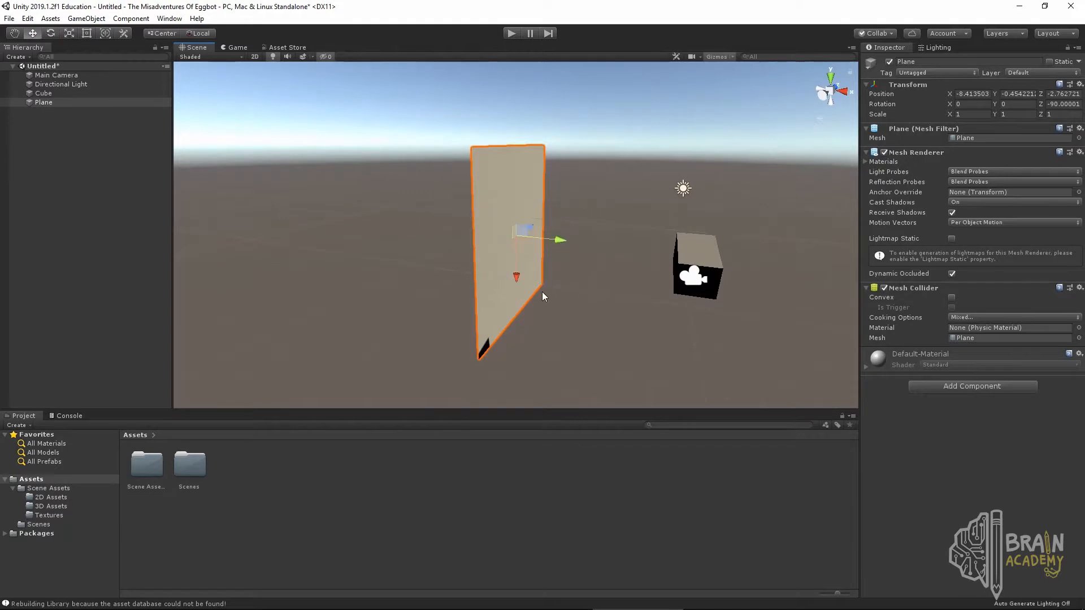
{"action": "left_click_drag", "start_coordinate": [556, 236], "coordinate": [394, 237]}
{"action": "left_click_drag", "start_coordinate": [463, 259], "coordinate": [463, 276], "text": "alt"}
Step: Stretch the upright plane to a scale of about 3.71 in Z and 1.98 in X
{"action": "key", "text": "e"}
{"action": "key", "text": "r"}
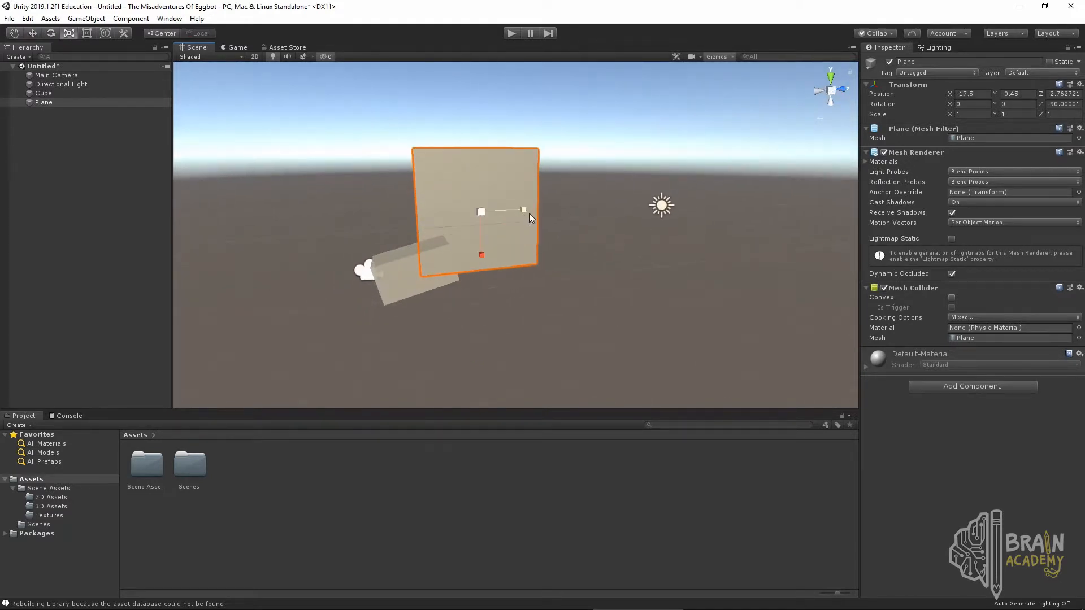
{"action": "left_click_drag", "start_coordinate": [526, 210], "coordinate": [660, 203]}
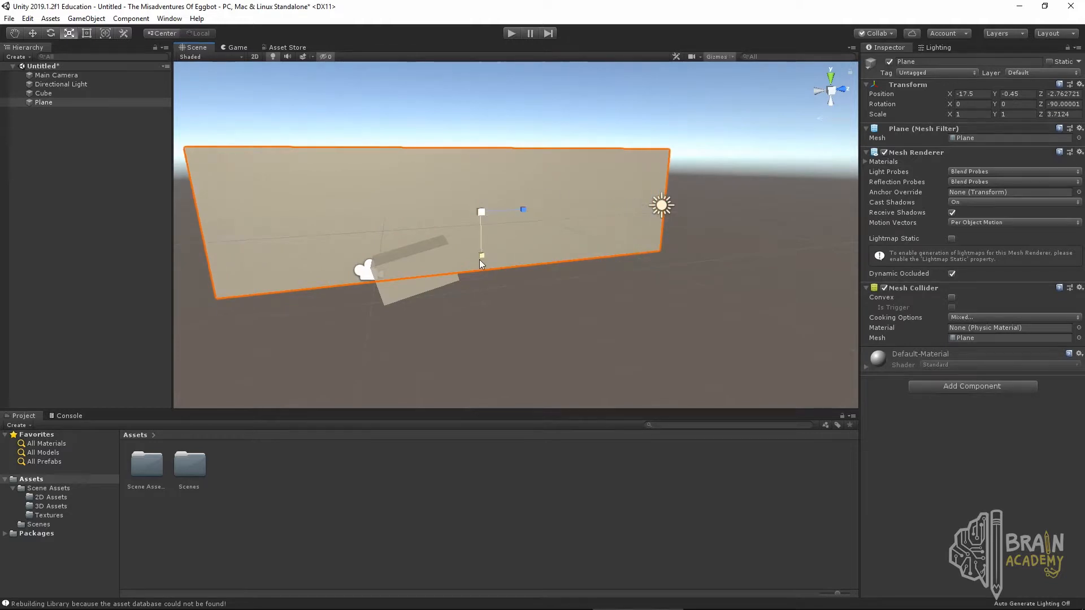
{"action": "left_click_drag", "start_coordinate": [480, 260], "coordinate": [483, 303]}
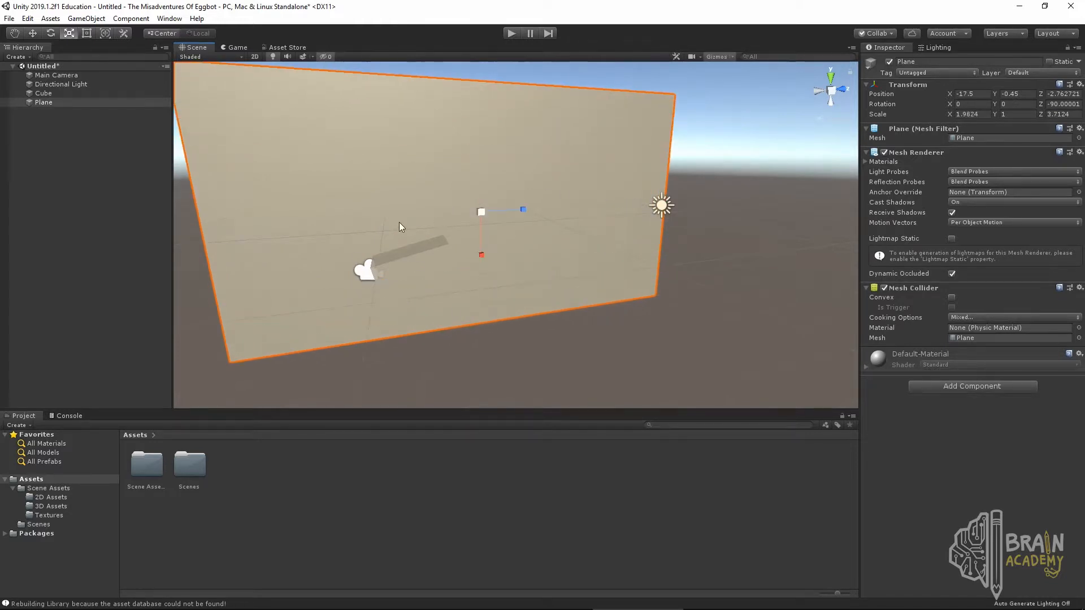
Step: Widen the plane to a Z scale of 6 and shift its Z position to about -0.76
{"action": "right_click_drag", "start_coordinate": [399, 222], "coordinate": [469, 256]}
{"action": "middle_click_drag", "start_coordinate": [469, 256], "coordinate": [527, 221]}
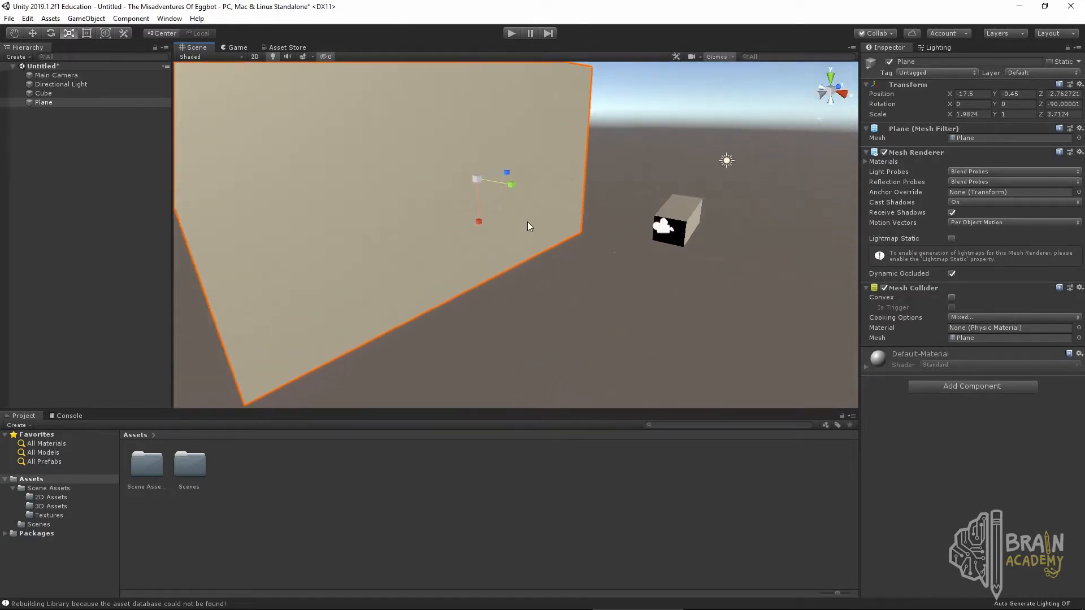
{"action": "scroll", "coordinate": [525, 224], "scroll_direction": "down", "scroll_amount": 2}
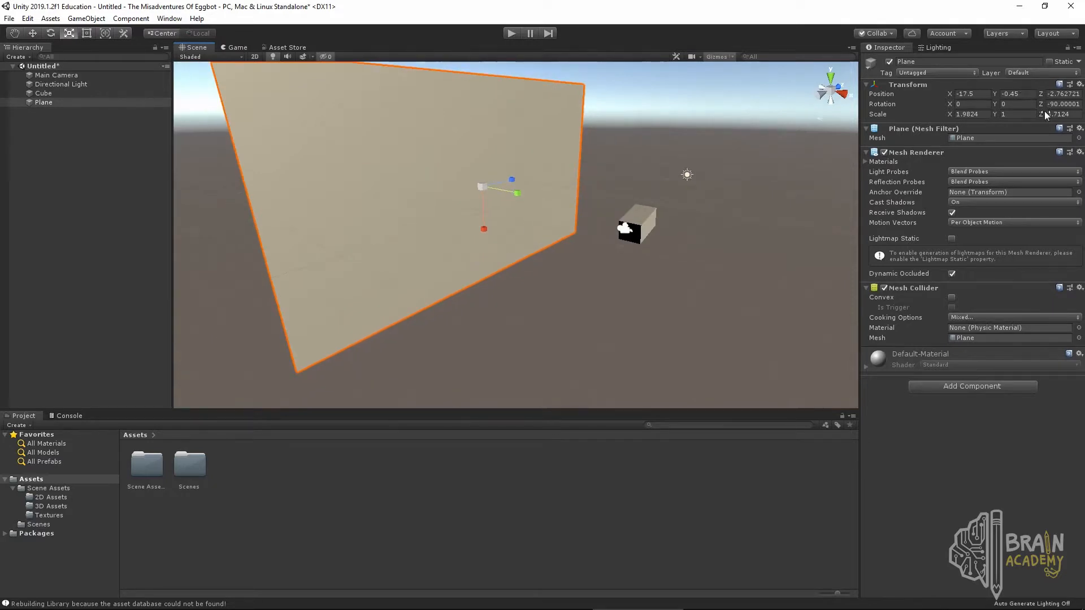
{"action": "left_click_drag", "start_coordinate": [1044, 104], "coordinate": [993, 110]}
{"action": "key", "text": "ctrl+z"}
{"action": "left_click_drag", "start_coordinate": [1040, 114], "coordinate": [1067, 103]}
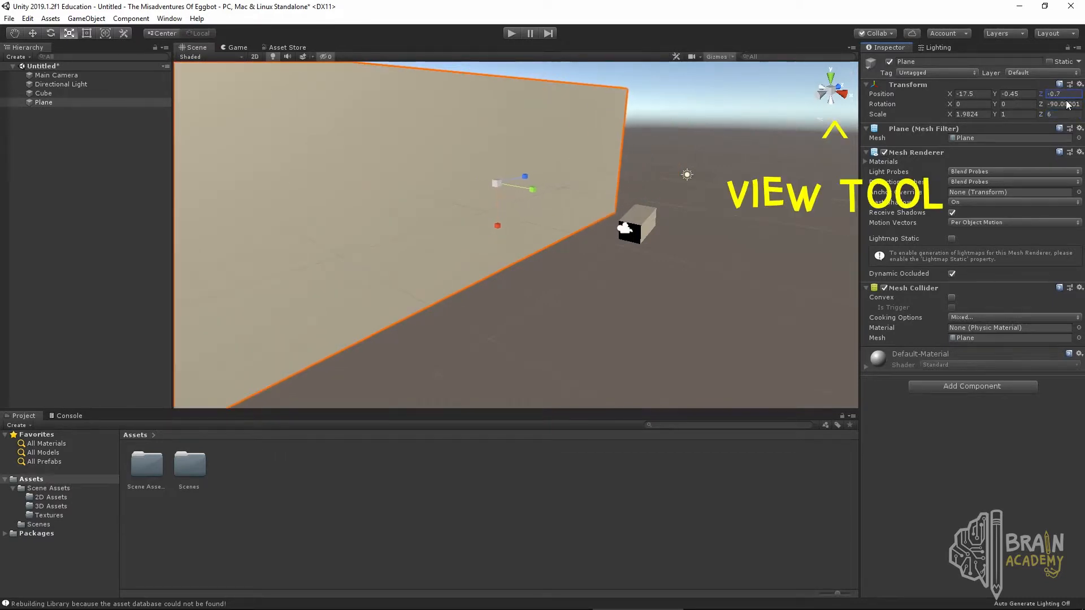
Step: Move the plane along X to about -15.79, closer to the cube
{"action": "left_click_drag", "start_coordinate": [548, 209], "coordinate": [644, 218], "text": "alt"}
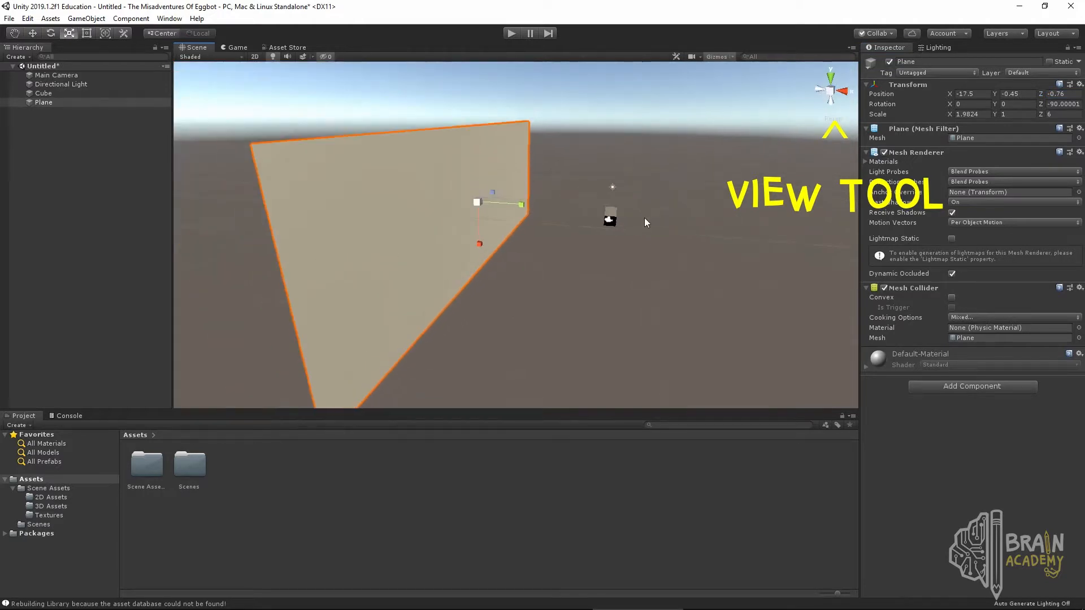
{"action": "left_click_drag", "start_coordinate": [524, 209], "coordinate": [575, 211]}
{"action": "left_click_drag", "start_coordinate": [950, 93], "coordinate": [961, 96]}
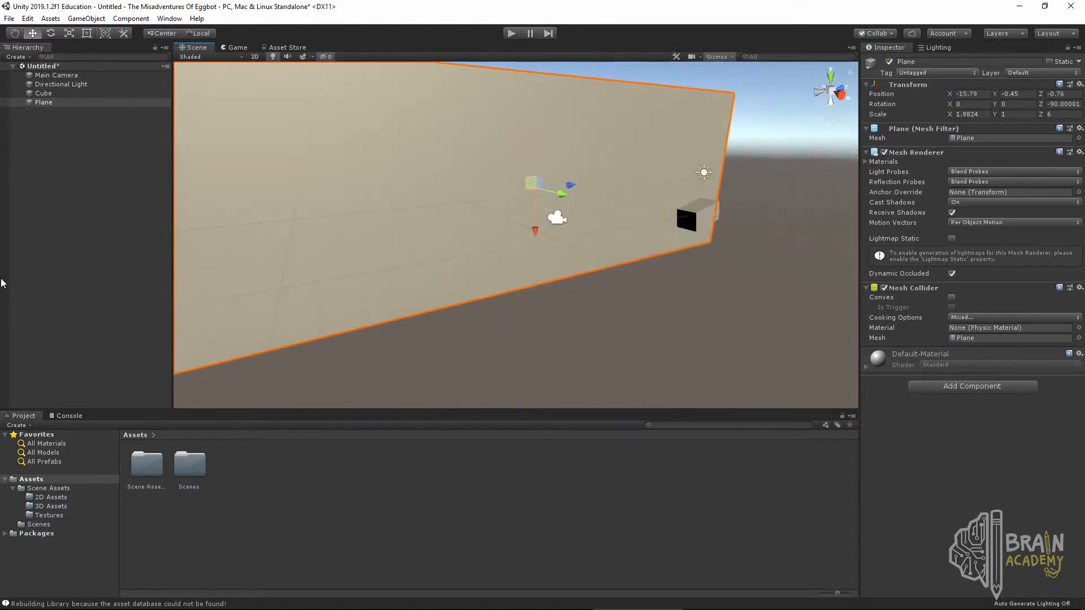
{"action": "left_click", "coordinate": [52, 104]}
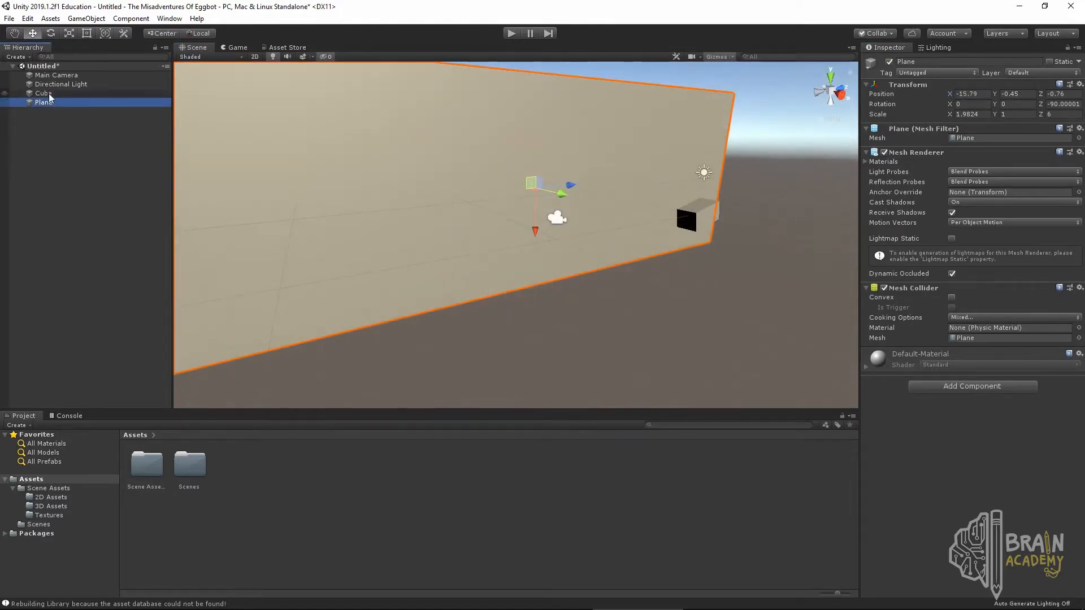
Step: Rename the plane in the hierarchy to Background
{"action": "left_click", "coordinate": [48, 104]}
{"action": "type", "text": "Background"}
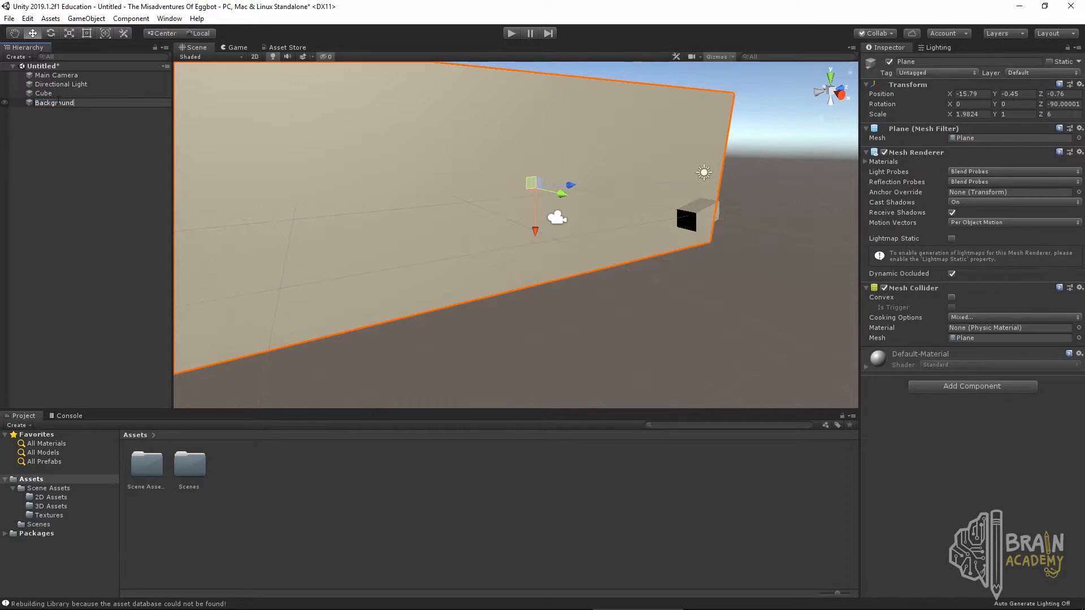
Step: Try to rename the cube in the hierarchy to Cube_Man
{"action": "left_click", "coordinate": [51, 93]}
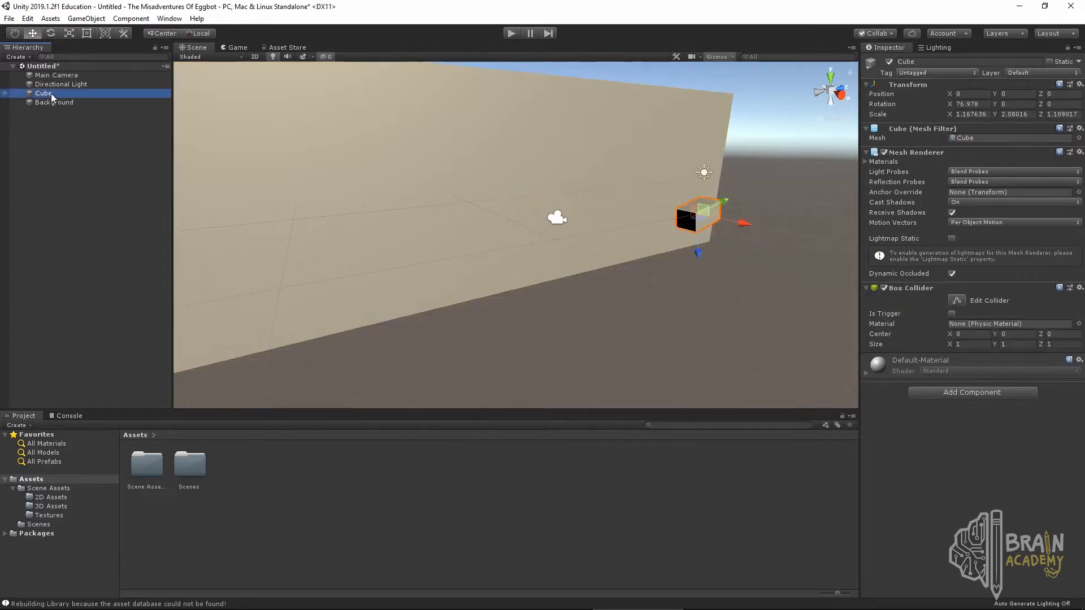
{"action": "type", "text": "Cube"}
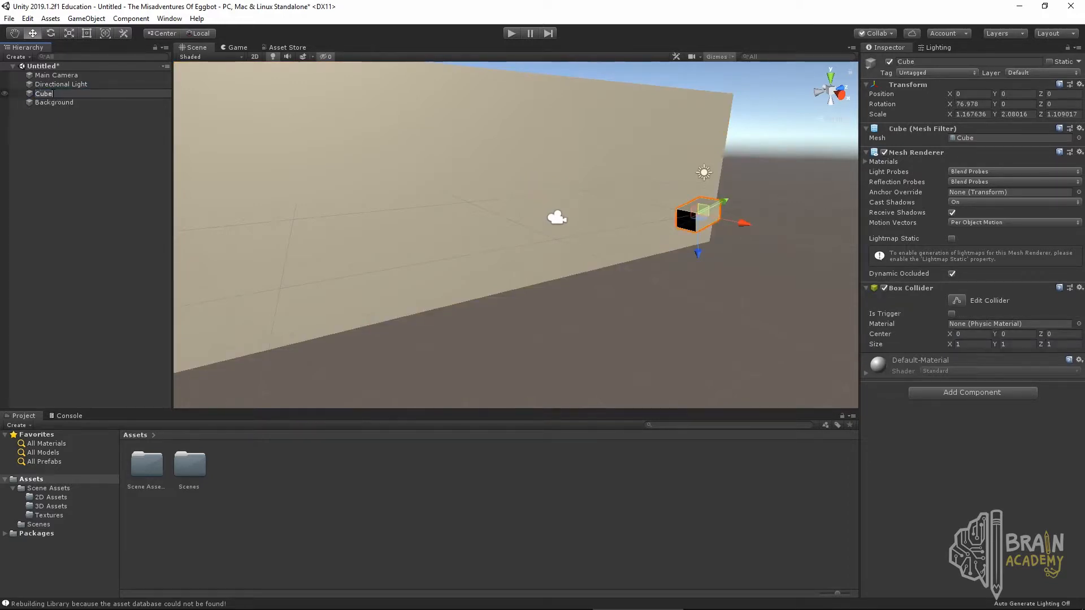
{"action": "type", "text": "_Man"}
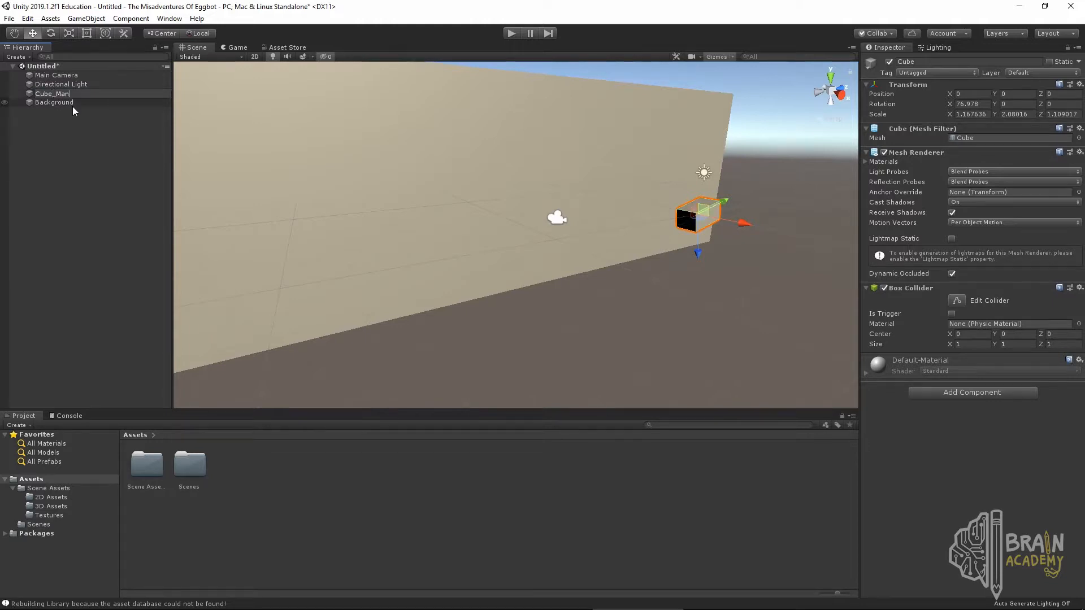
{"action": "left_click", "coordinate": [63, 113]}
Step: Try to rotate the upright Background plane with the Rotate tool
{"action": "left_click", "coordinate": [394, 221]}
{"action": "left_click_drag", "start_coordinate": [393, 222], "coordinate": [510, 199], "text": "alt"}
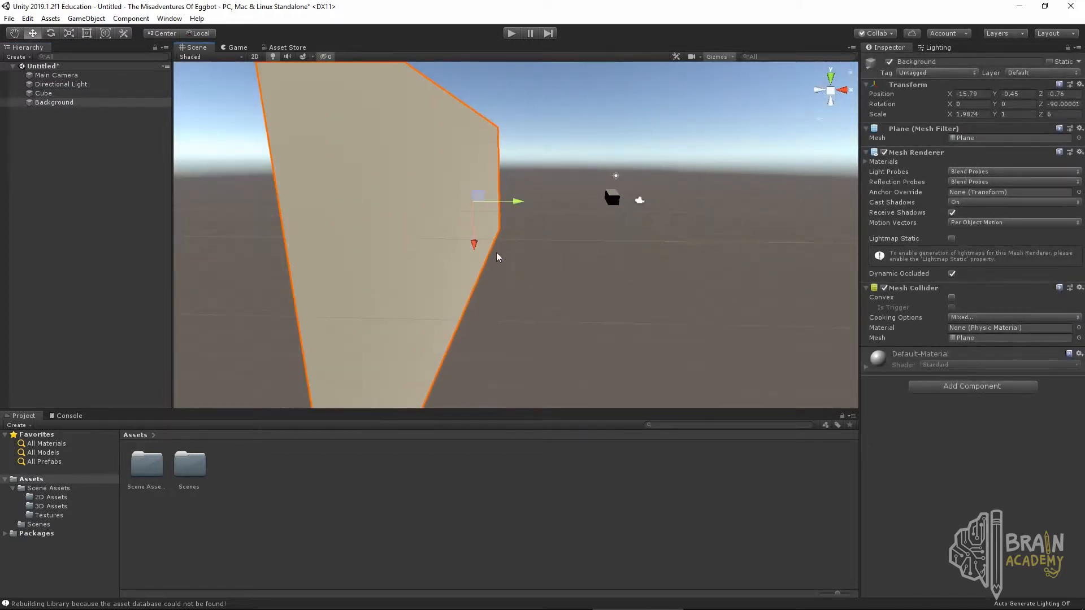
{"action": "key", "text": "e"}
{"action": "left_click_drag", "start_coordinate": [512, 179], "coordinate": [395, 260]}
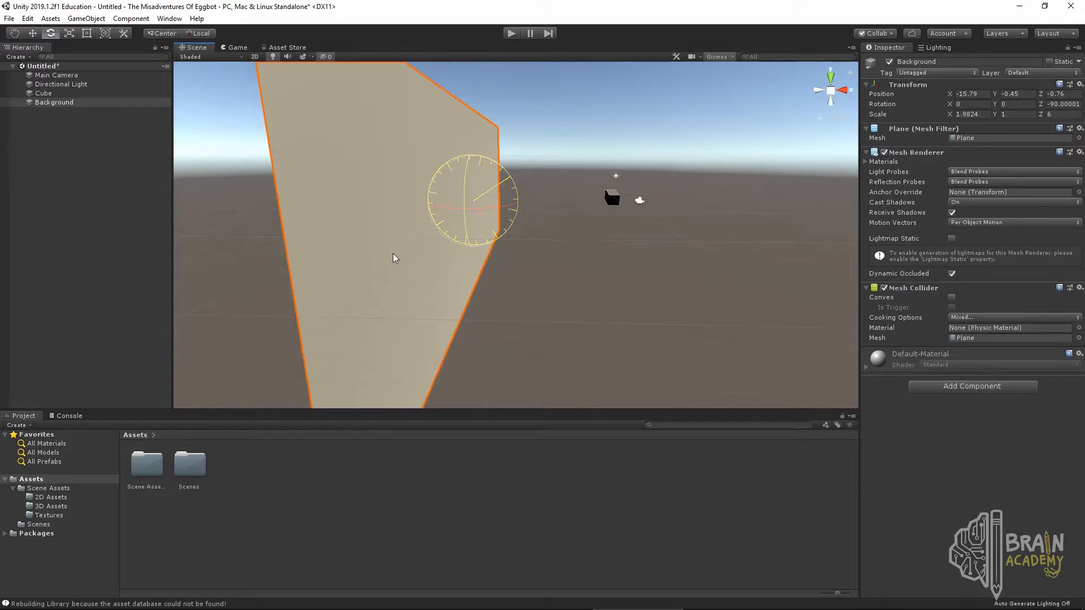
{"action": "left_click_drag", "start_coordinate": [487, 259], "coordinate": [290, 283], "text": "alt"}
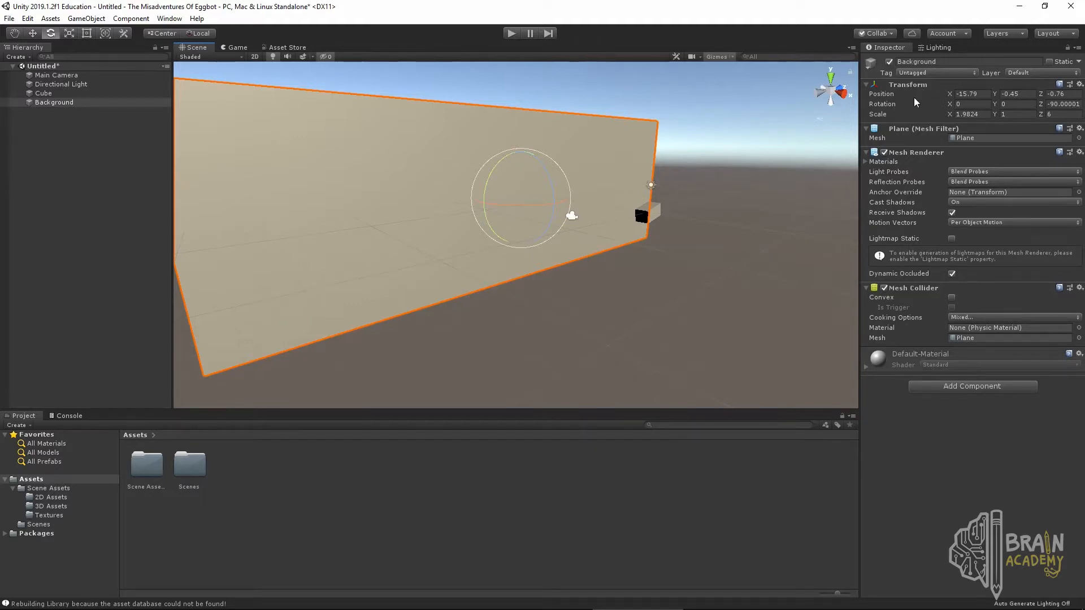
Step: Set the Background plane's X position to -9.75
{"action": "left_click", "coordinate": [961, 94]}
{"action": "type", "text": "-9.75"}
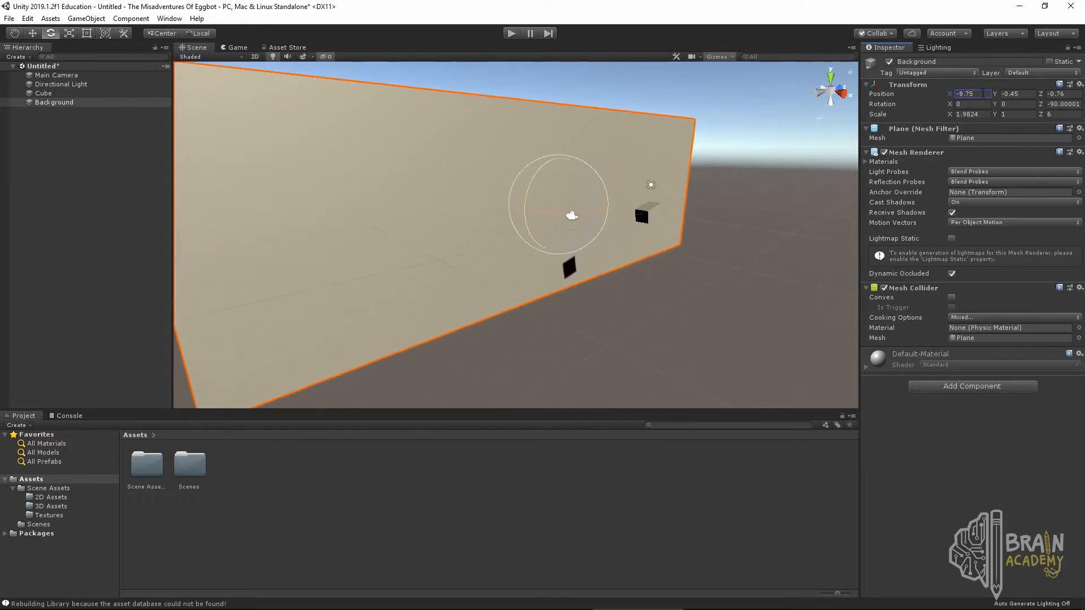
{"action": "mouse_move", "coordinate": [950, 105]}
{"action": "left_mouse_down"}
{"action": "mouse_move", "coordinate": [1008, 106]}
{"action": "mouse_move", "coordinate": [924, 115]}
{"action": "mouse_move", "coordinate": [945, 117]}
{"action": "left_mouse_up"}
{"action": "key", "text": "ctrl+z"}
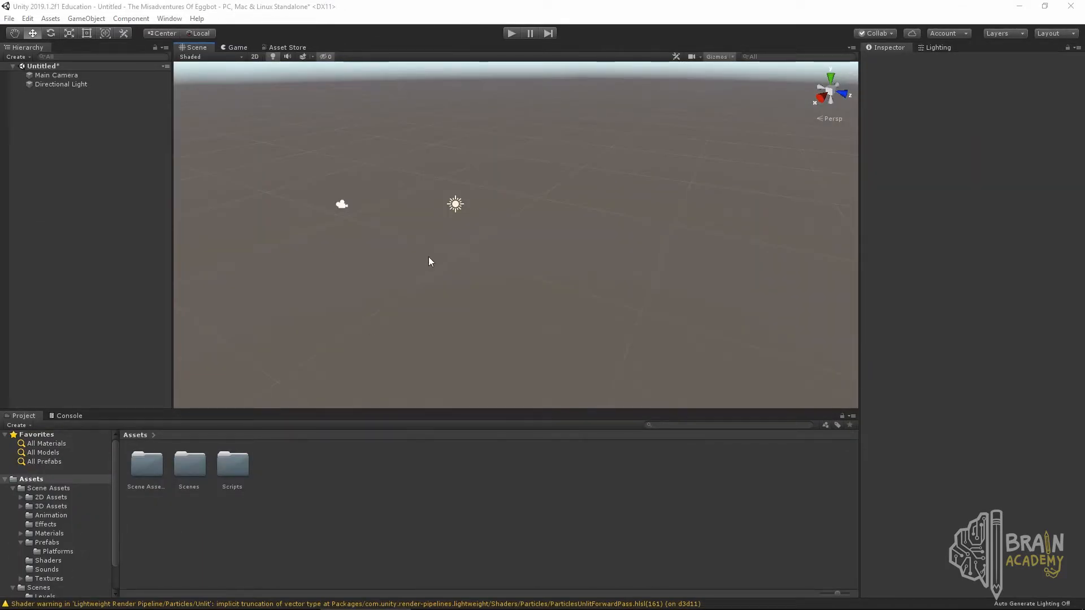
Step: Open the Scene Assets folder and examine its subfolders and the asset types that can be created there
{"action": "double_click", "coordinate": [159, 480]}
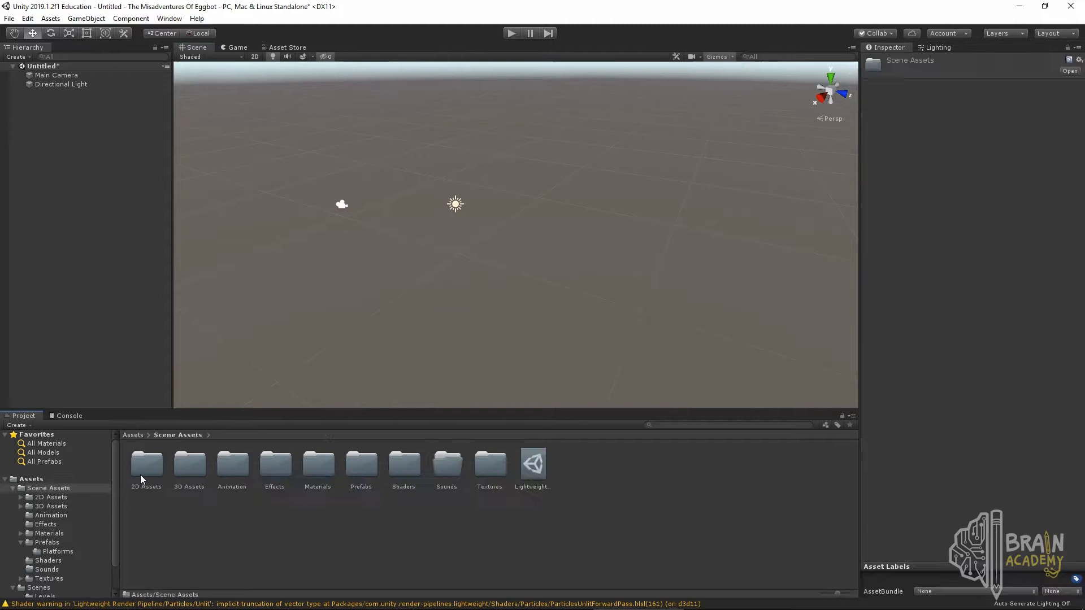
{"action": "double_click", "coordinate": [357, 467]}
{"action": "left_click", "coordinate": [181, 435]}
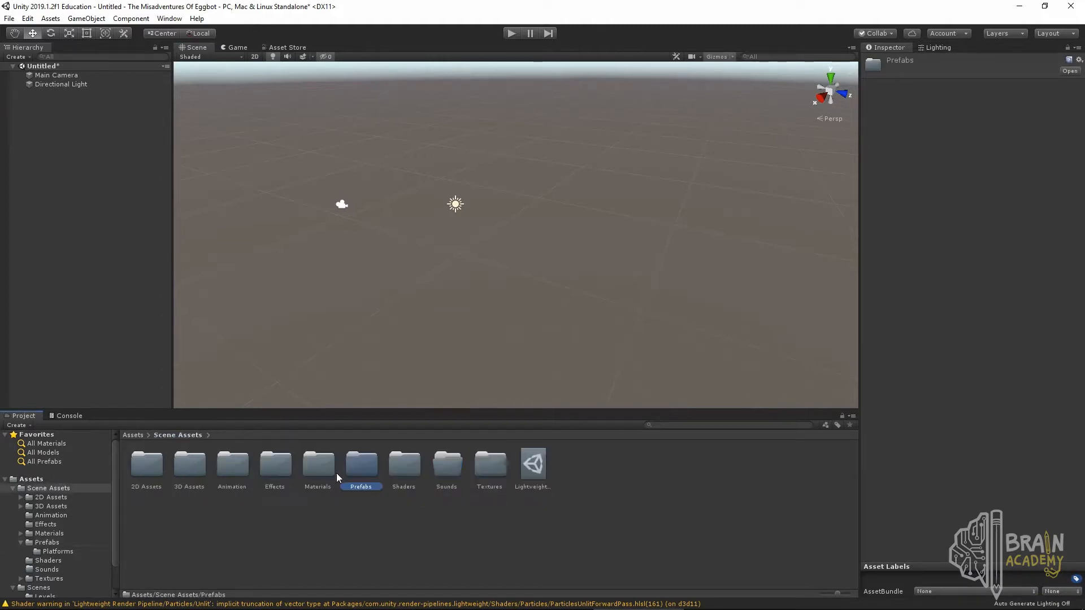
{"action": "right_click", "coordinate": [620, 497]}
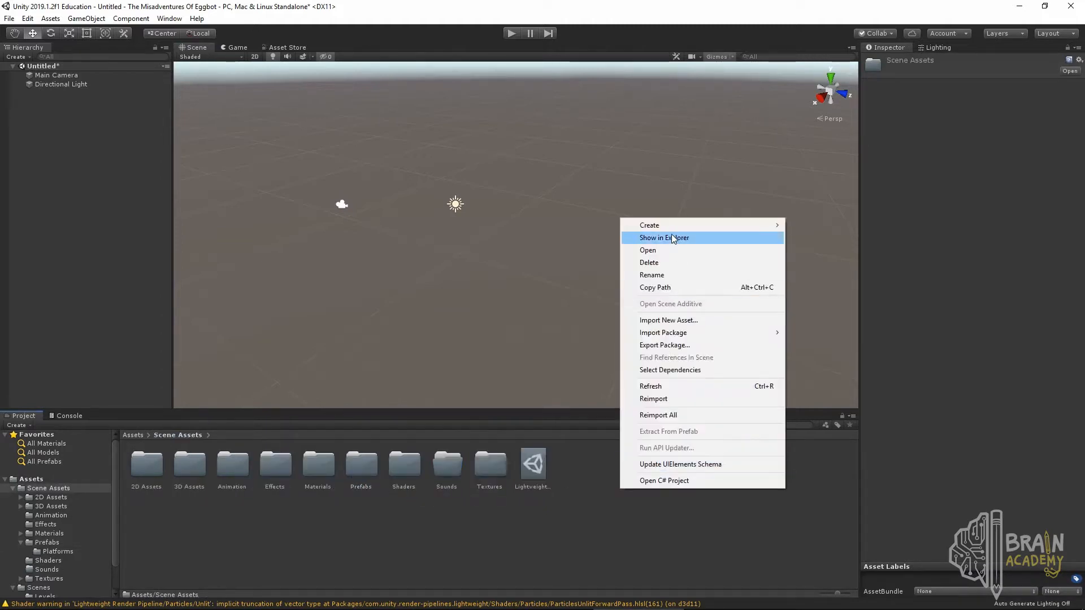
{"action": "mouse_move", "coordinate": [681, 226]}
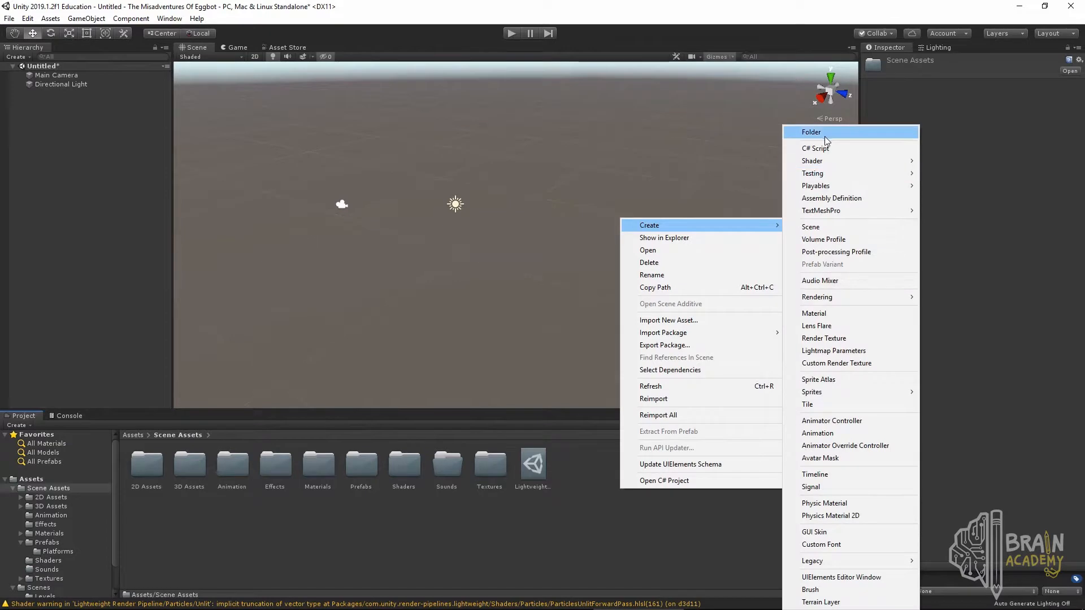
{"action": "left_click", "coordinate": [554, 536]}
Step: Open the Platforms subfolder inside the Prefabs folder of Scene Assets
{"action": "double_click", "coordinate": [361, 466]}
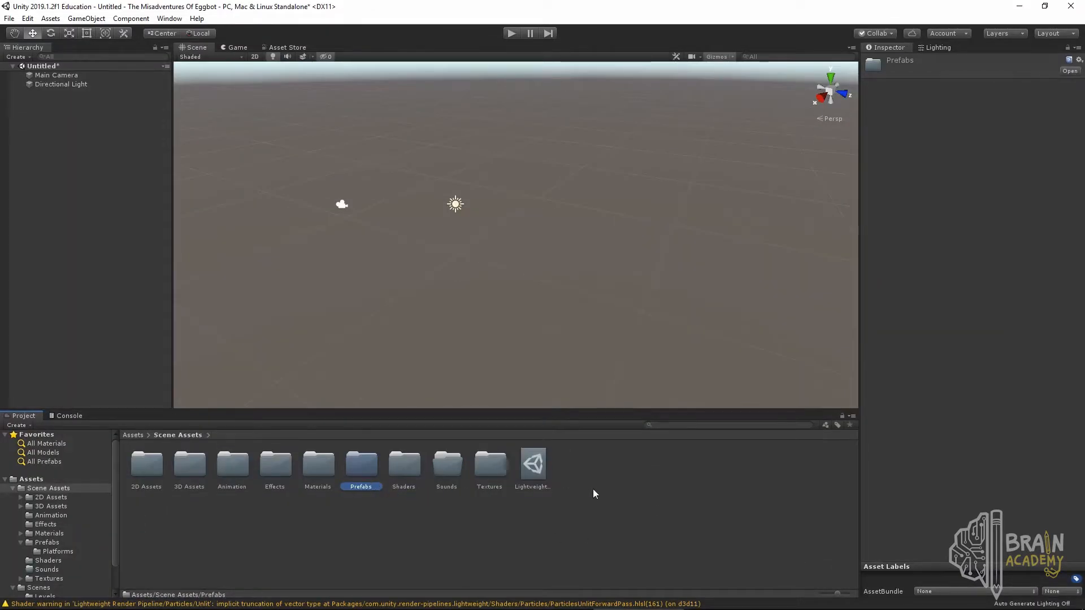
{"action": "right_click", "coordinate": [619, 490]}
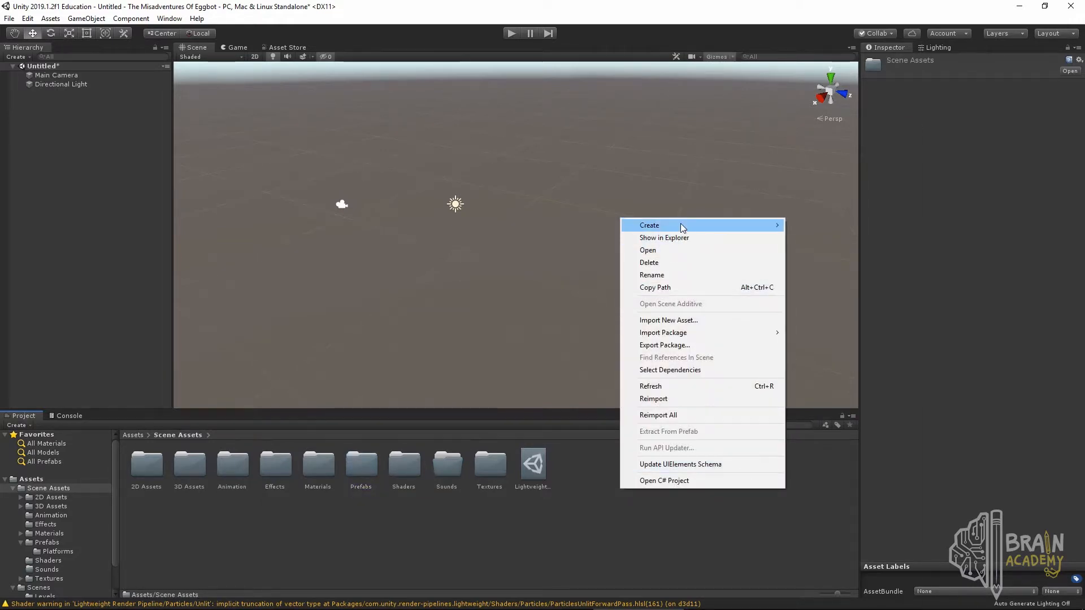
{"action": "mouse_move", "coordinate": [680, 225]}
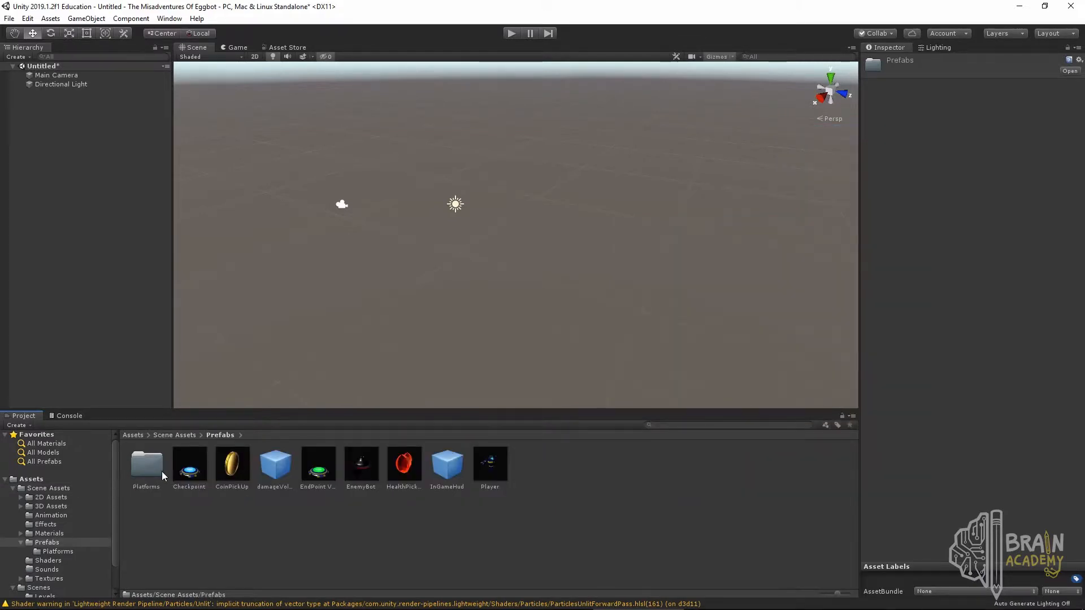
{"action": "double_click", "coordinate": [149, 466]}
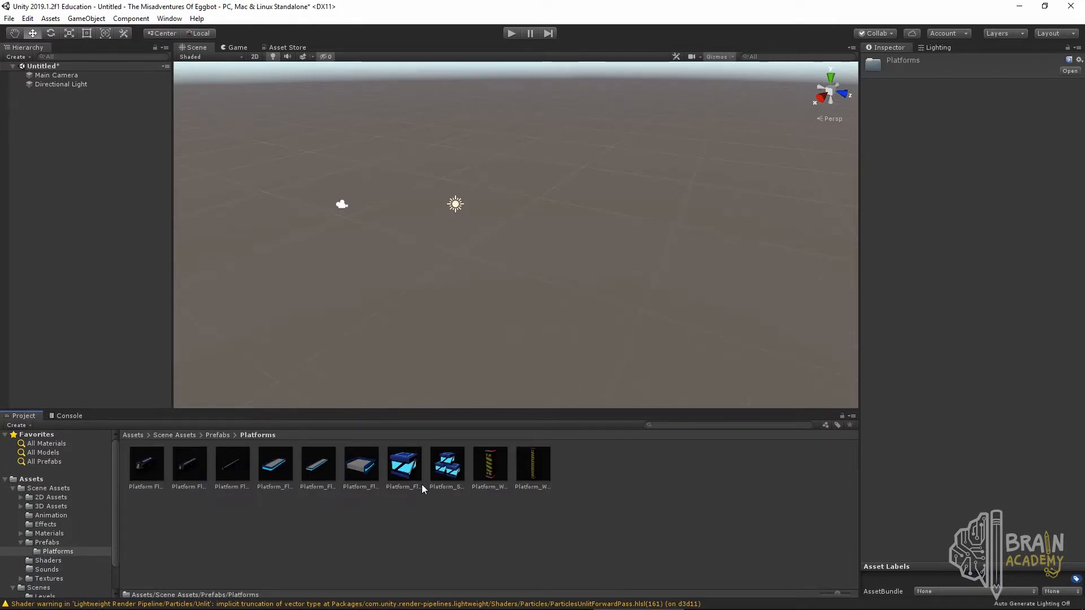
Step: Add the Platform Floor_3L prefab to the scene and frame it in a close view
{"action": "left_click_drag", "start_coordinate": [146, 467], "coordinate": [98, 209]}
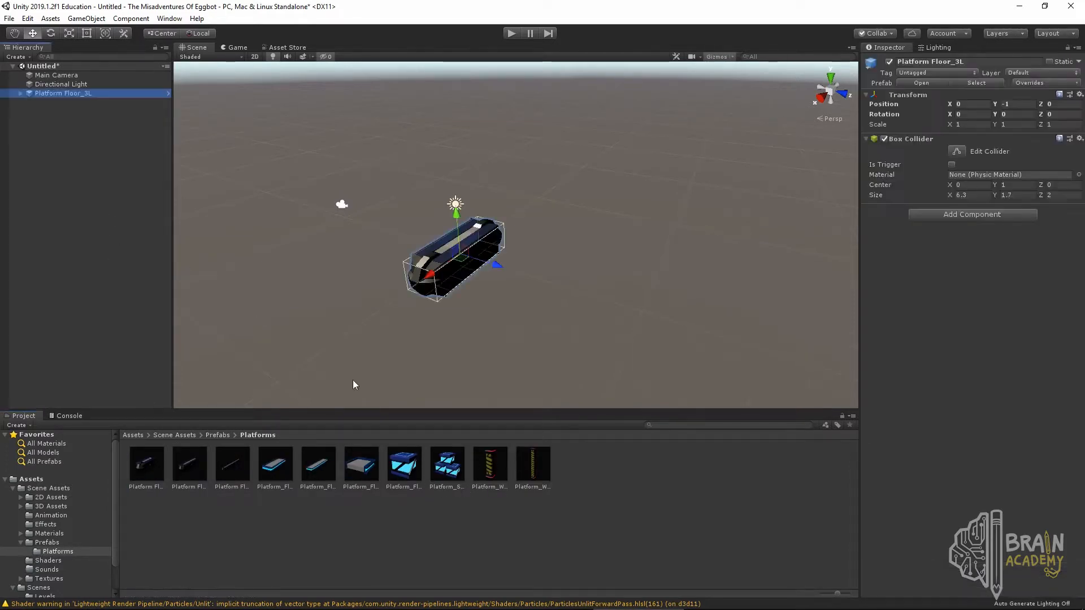
{"action": "left_click_drag", "start_coordinate": [568, 258], "coordinate": [518, 316], "text": "alt"}
{"action": "middle_click_drag", "start_coordinate": [323, 222], "coordinate": [490, 202]}
{"action": "scroll", "coordinate": [583, 262], "scroll_direction": "up", "scroll_amount": 10}
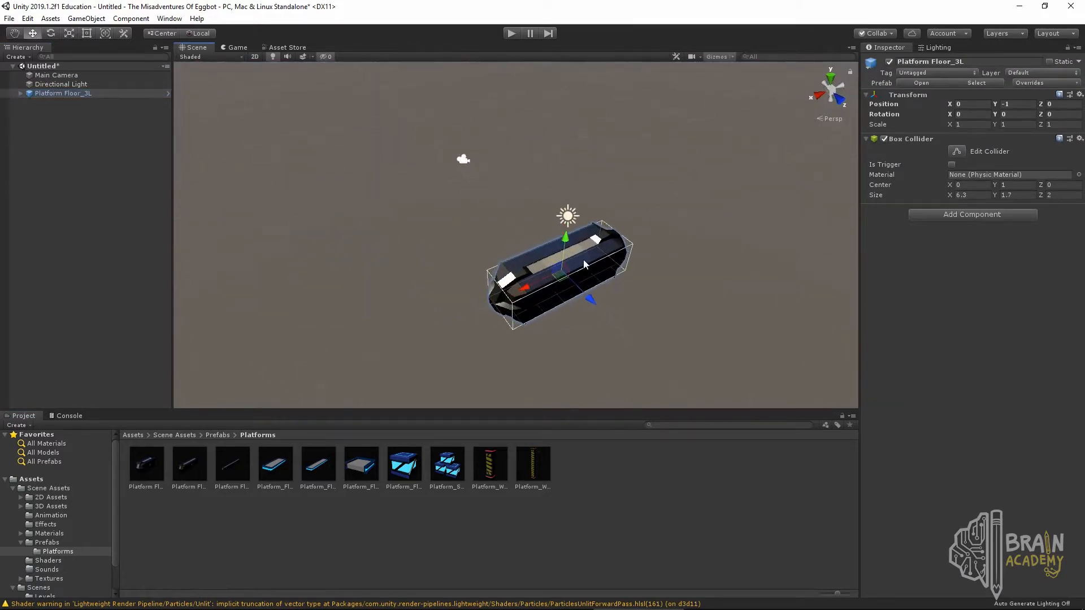
{"action": "mouse_move", "coordinate": [585, 262]}
{"action": "left_mouse_down", "text": "alt"}
{"action": "mouse_move", "coordinate": [615, 279]}
{"action": "mouse_move", "coordinate": [571, 237]}
{"action": "mouse_move", "coordinate": [590, 257]}
{"action": "mouse_move", "coordinate": [585, 251]}
{"action": "left_mouse_up", "text": "alt"}
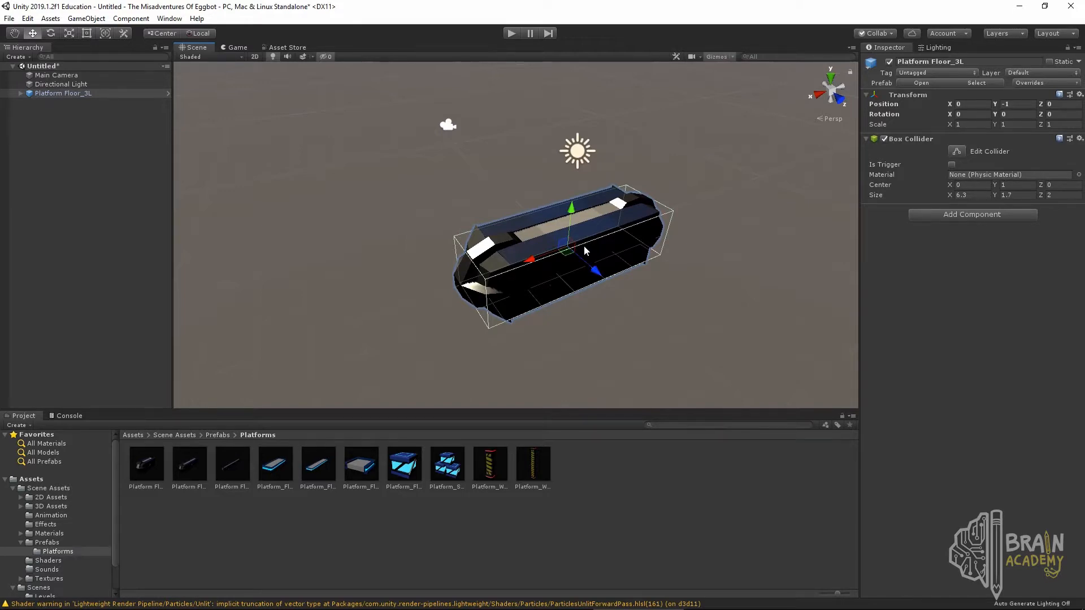
{"action": "middle_click_drag", "start_coordinate": [585, 251], "coordinate": [532, 271]}
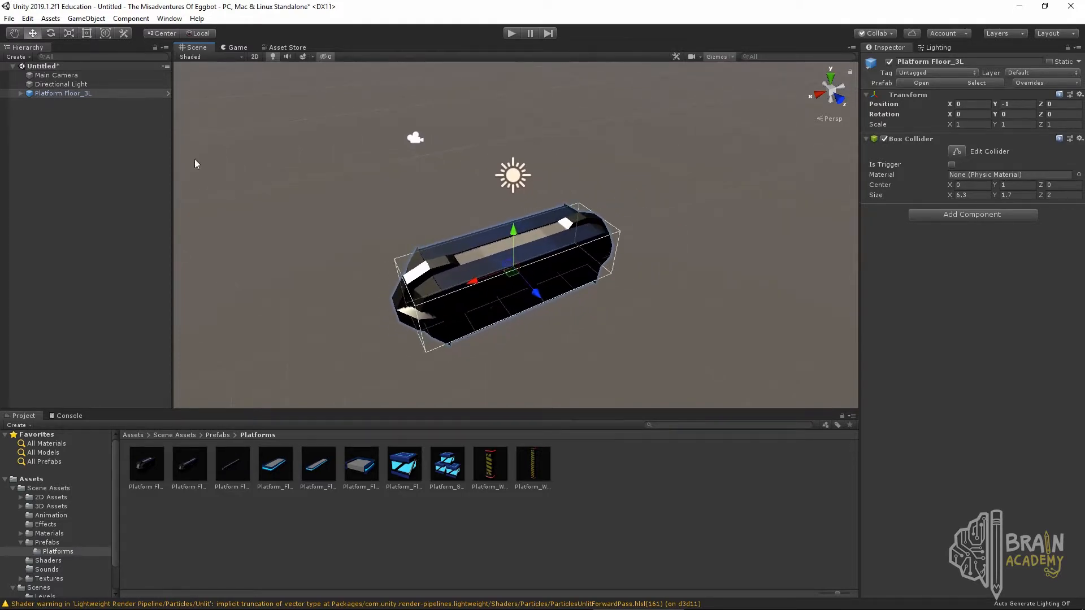
Step: Open the Platform Floor_3L prefab for editing and expand its end and middle pieces to examine their contents
{"action": "left_click", "coordinate": [167, 93]}
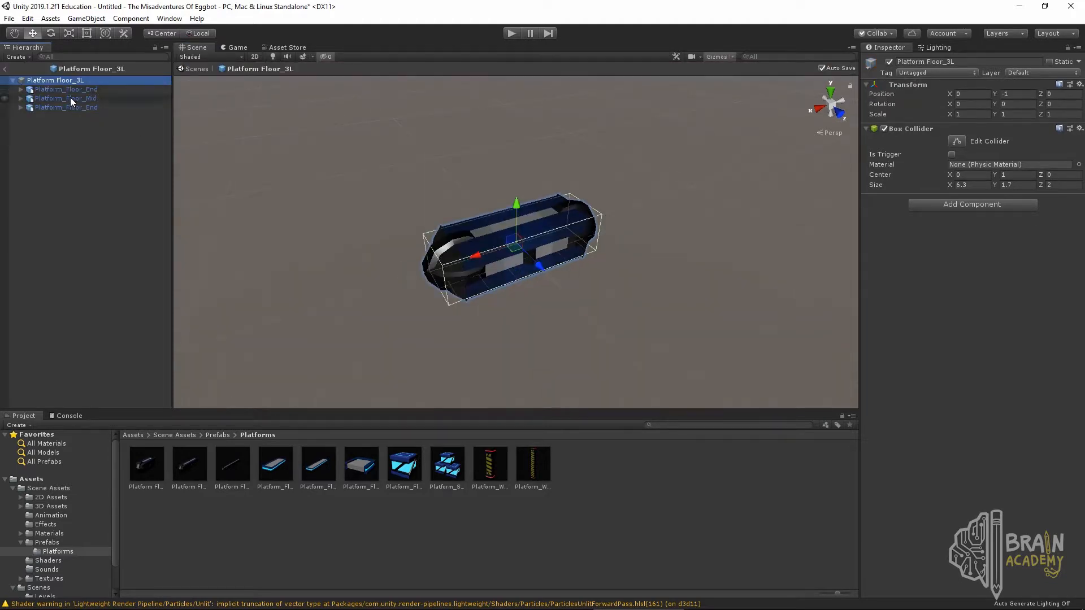
{"action": "left_click", "coordinate": [20, 89]}
{"action": "left_click", "coordinate": [21, 107]}
{"action": "left_click", "coordinate": [21, 126]}
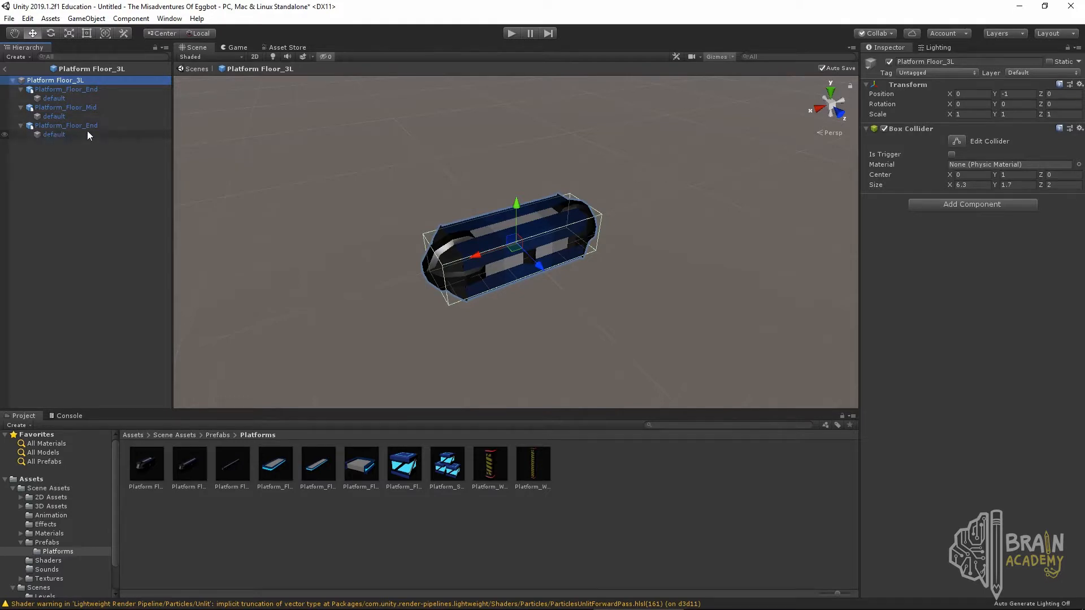
{"action": "left_click", "coordinate": [79, 137]}
Step: Try sliding the last Platform_Floor_End piece away from the platform to X -3.62, and undo the move
{"action": "left_click", "coordinate": [71, 126]}
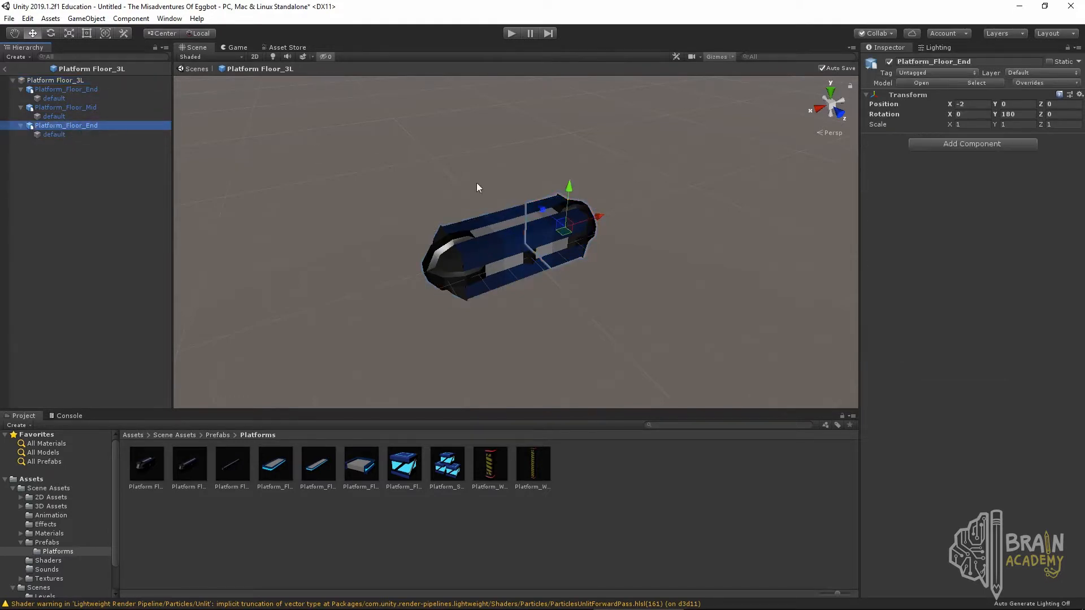
{"action": "left_click_drag", "start_coordinate": [600, 218], "coordinate": [632, 209]}
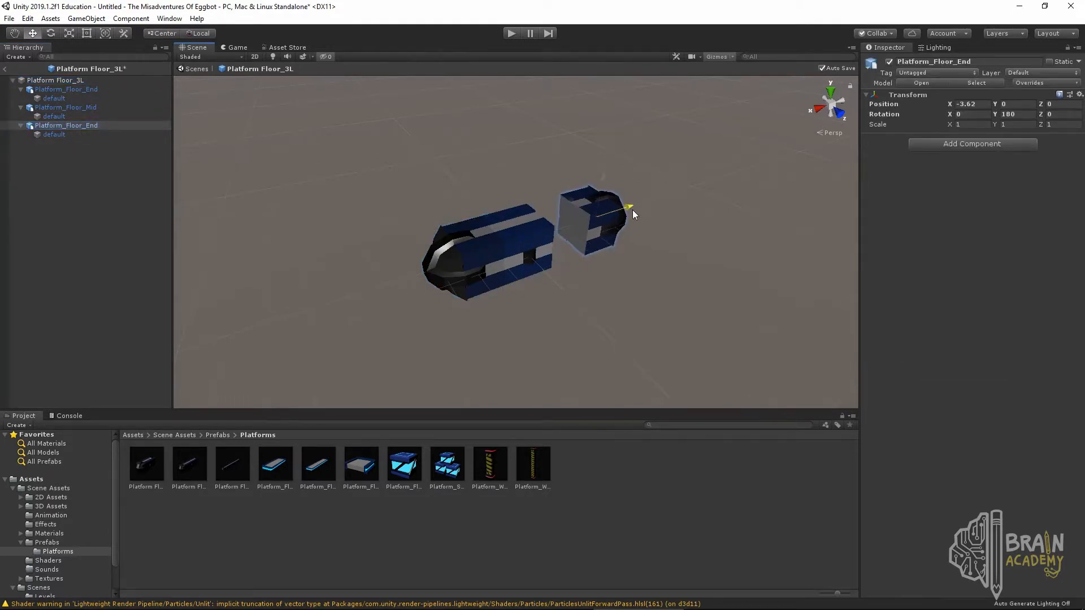
{"action": "key", "text": "ctrl+z"}
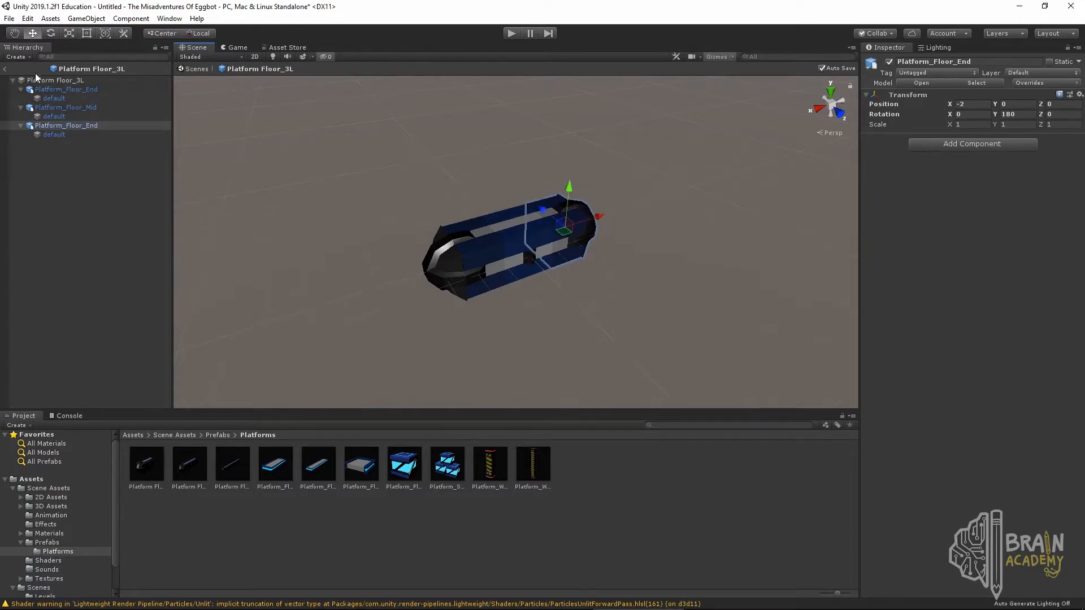
Step: Leave the prefab editing and delete the Platform Floor_3L instance from the scene
{"action": "left_click", "coordinate": [5, 69]}
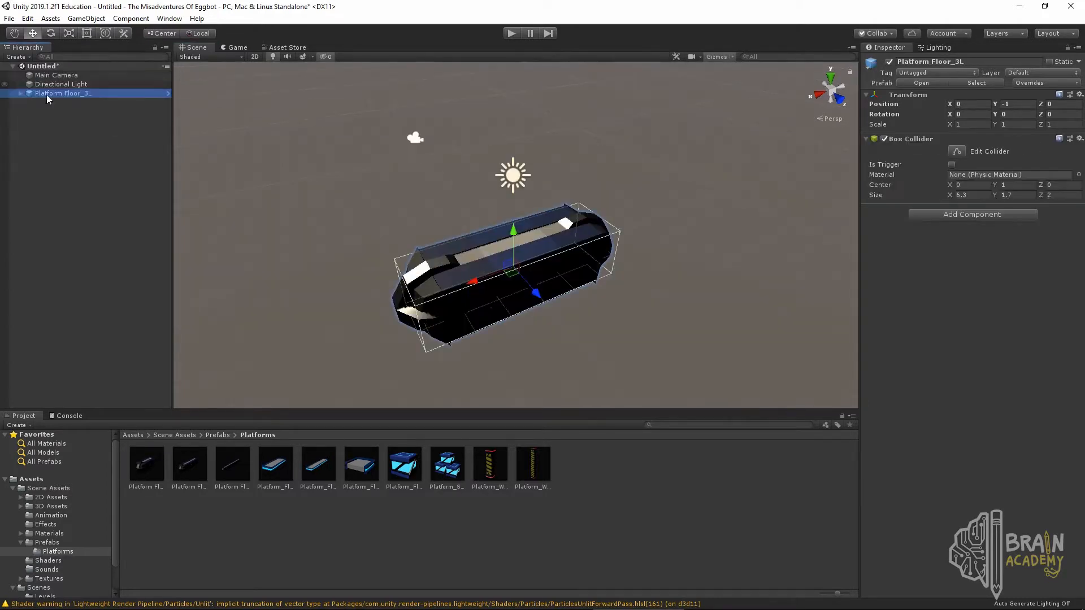
{"action": "key", "text": "Delete"}
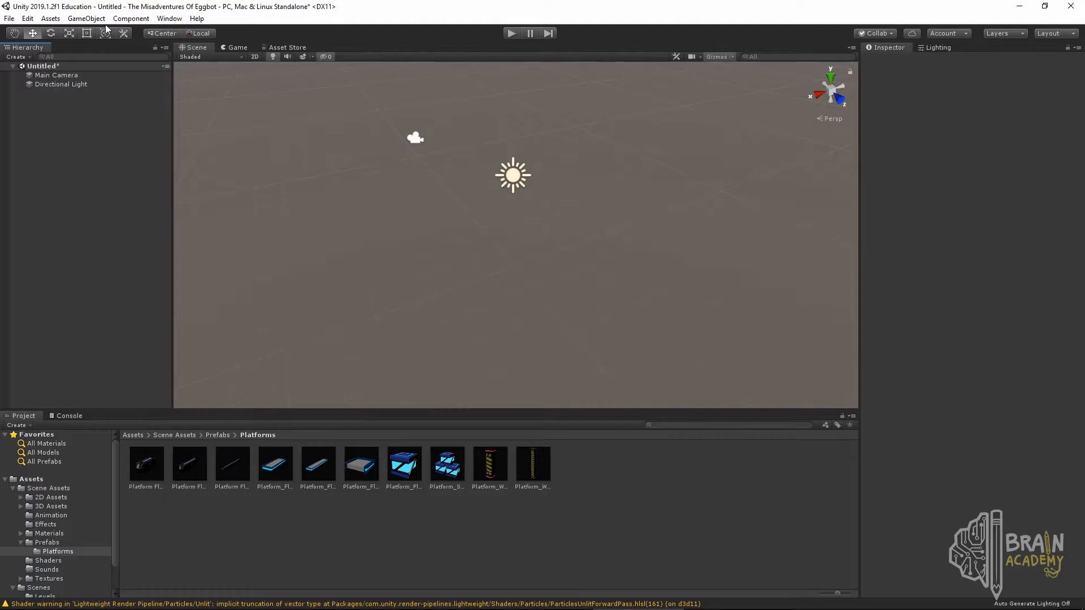
Step: Create a 3D cube in the scene and save it as a prefab in the Platforms folder
{"action": "left_click", "coordinate": [86, 19]}
{"action": "mouse_move", "coordinate": [141, 57]}
{"action": "left_click", "coordinate": [316, 57]}
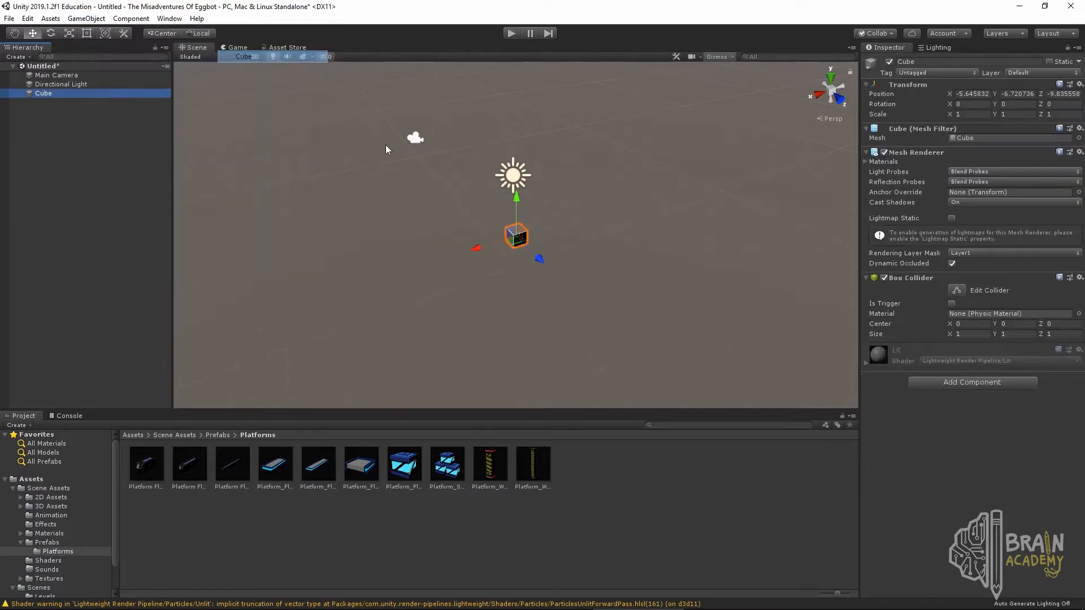
{"action": "key", "text": "f"}
{"action": "left_click_drag", "start_coordinate": [535, 246], "coordinate": [40, 151], "text": "alt"}
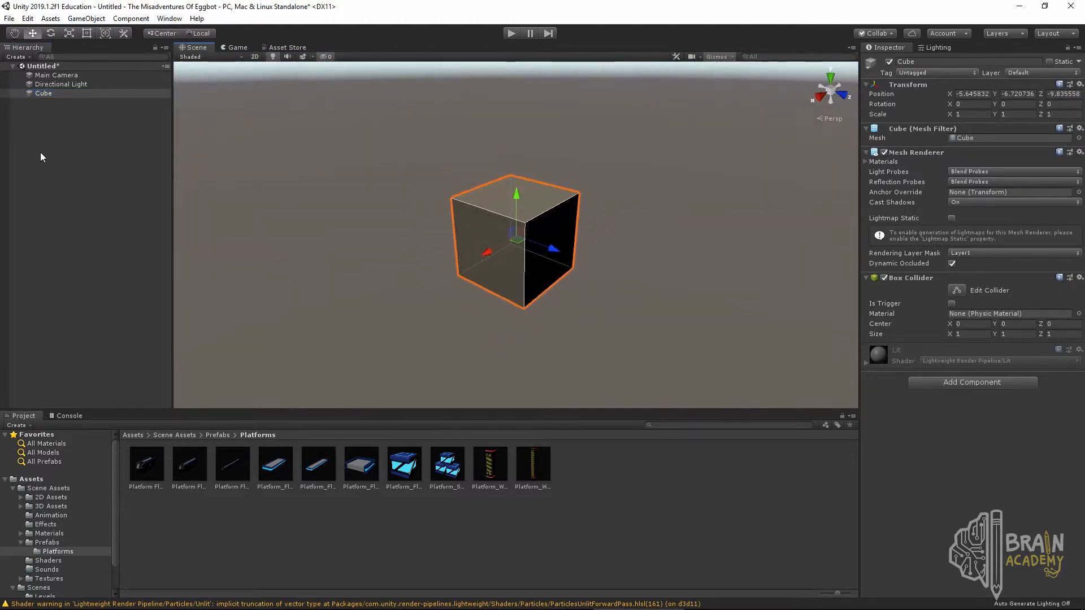
{"action": "left_click_drag", "start_coordinate": [43, 93], "coordinate": [144, 475]}
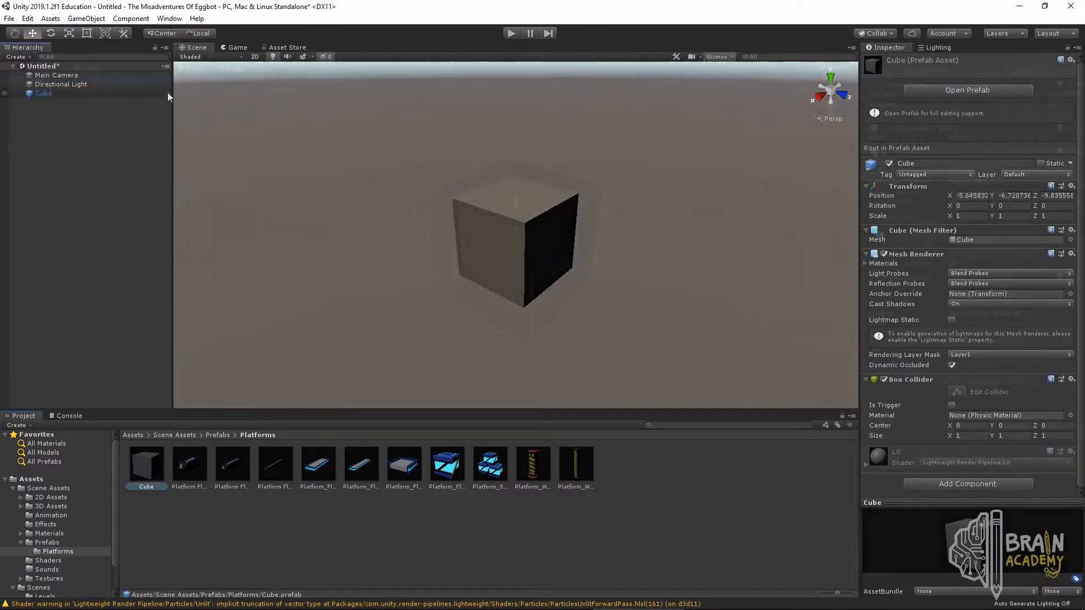
Step: Inside the Cube prefab, move the cube along Z to about -10.82 and duplicate it
{"action": "left_click", "coordinate": [168, 94]}
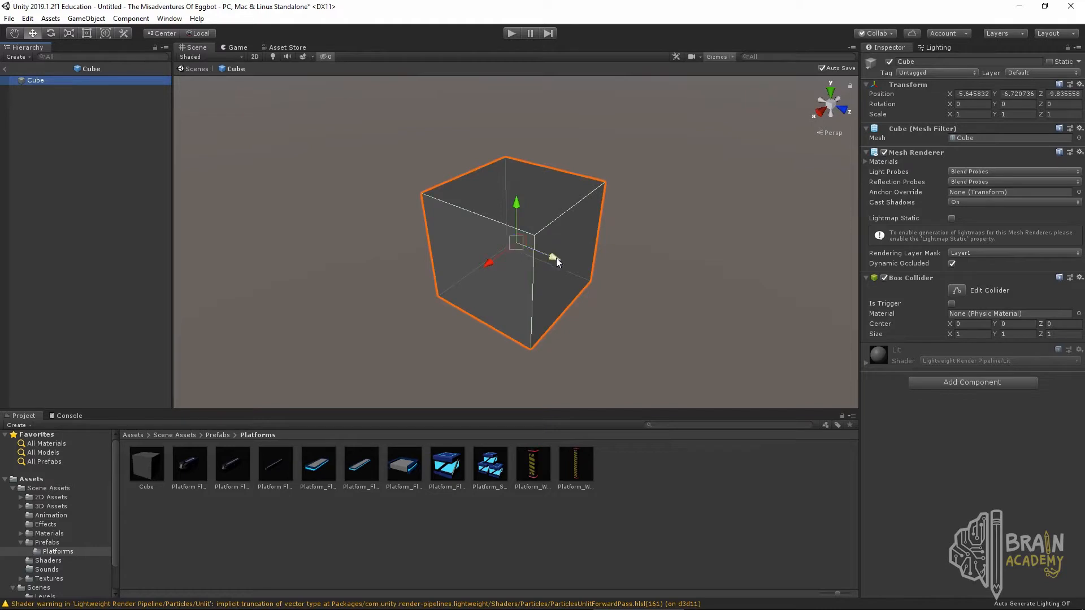
{"action": "left_click_drag", "start_coordinate": [556, 258], "coordinate": [442, 233]}
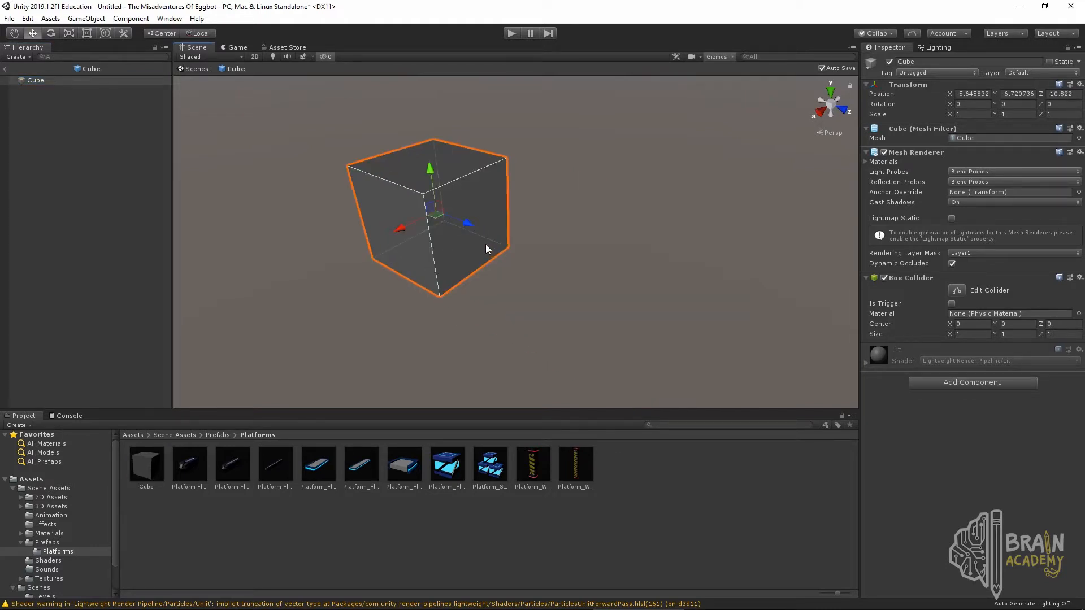
{"action": "right_click", "coordinate": [39, 78]}
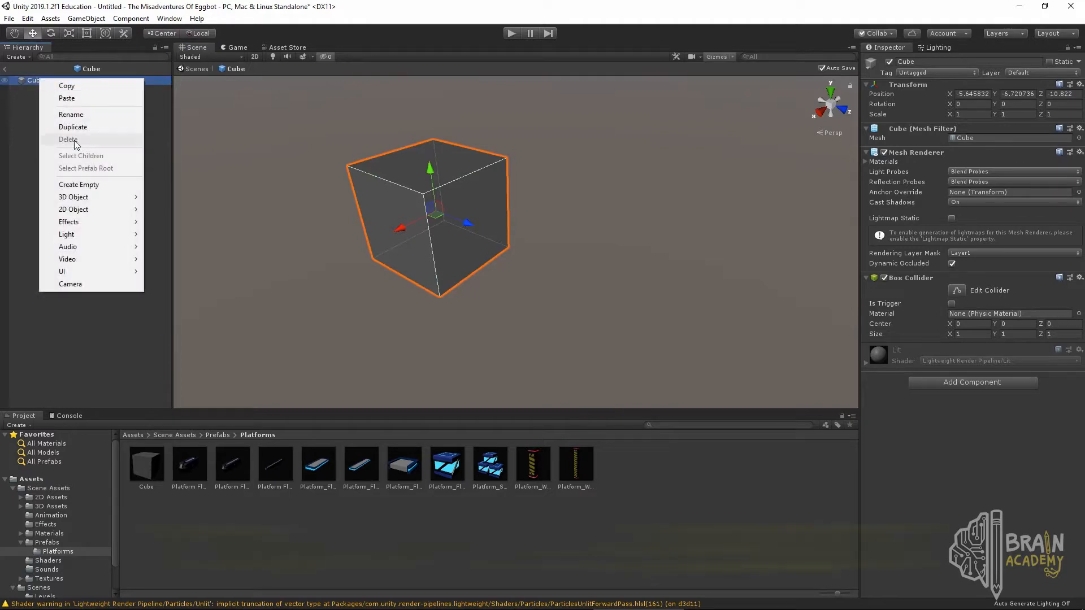
{"action": "left_click", "coordinate": [73, 127]}
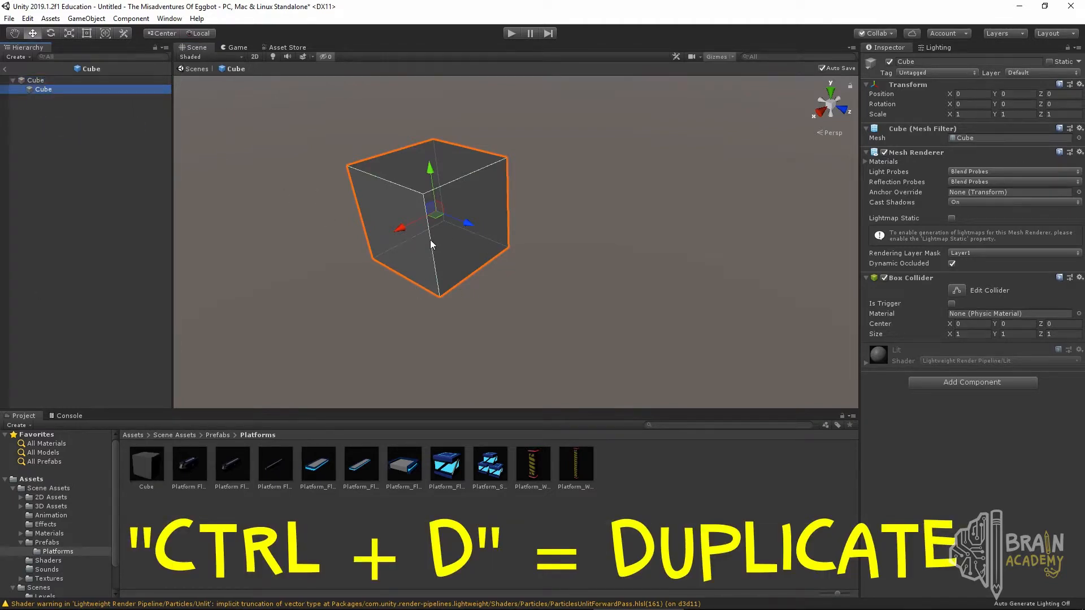
Step: Move the child cube below and to one side of the root cube, to about Y -0.977 and Z 0.554
{"action": "left_click_drag", "start_coordinate": [467, 225], "coordinate": [571, 257]}
{"action": "left_click", "coordinate": [40, 90]}
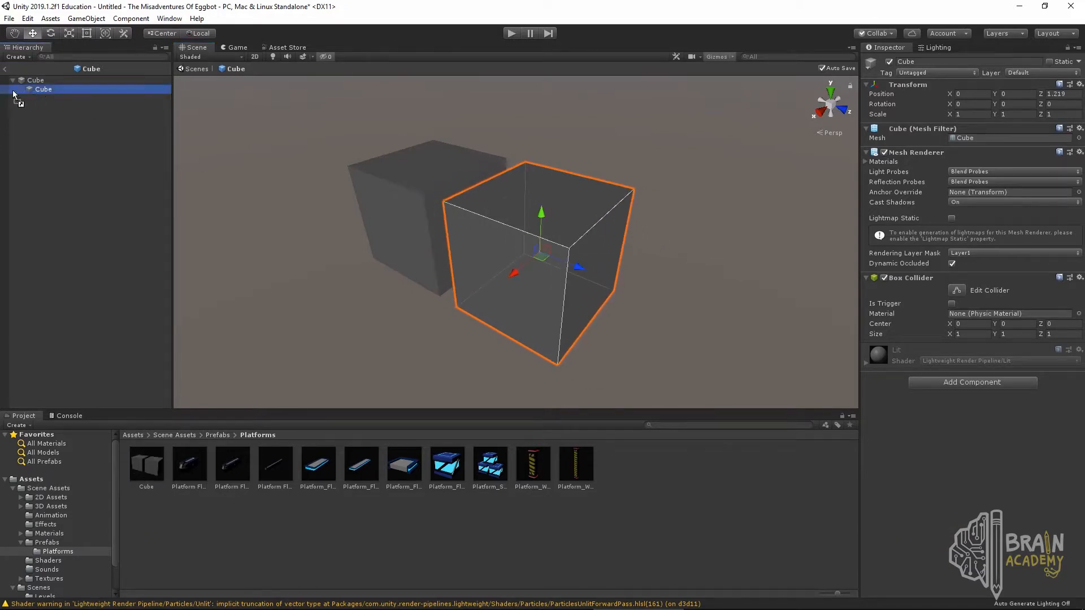
{"action": "left_click_drag", "start_coordinate": [414, 284], "coordinate": [541, 300], "text": "alt"}
{"action": "left_click_drag", "start_coordinate": [574, 336], "coordinate": [469, 306]}
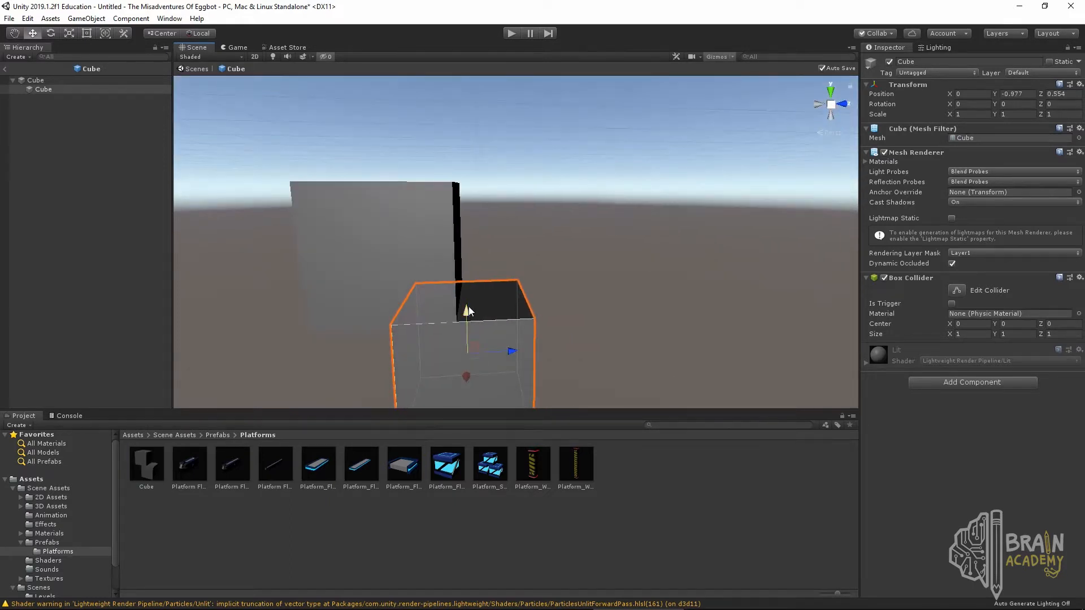
{"action": "middle_click_drag", "start_coordinate": [469, 307], "coordinate": [514, 185]}
{"action": "left_click_drag", "start_coordinate": [515, 247], "coordinate": [465, 266], "text": "alt"}
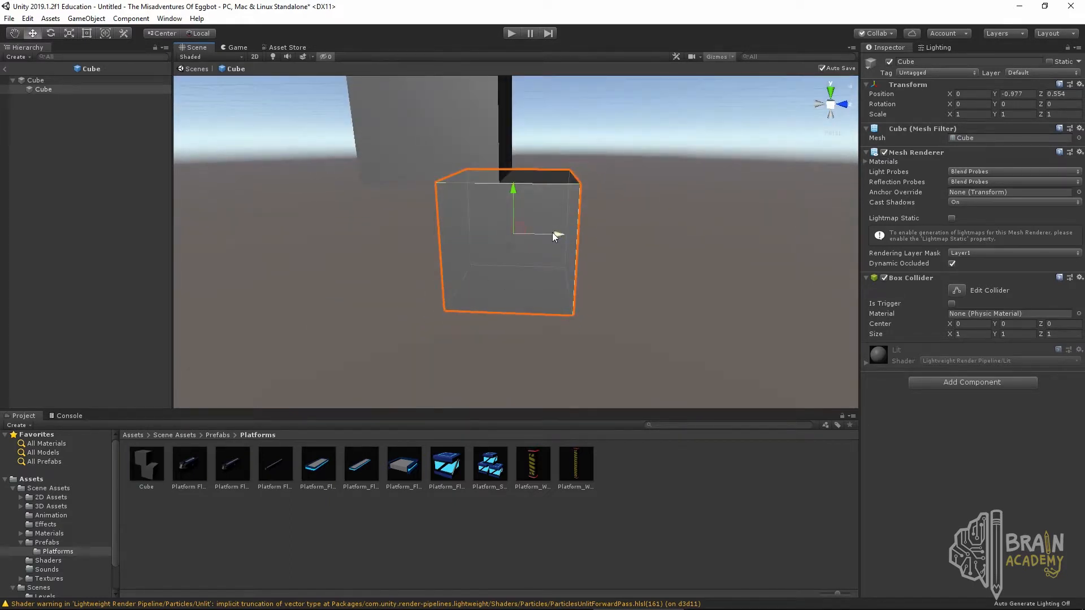
Step: Duplicate the child cube and slide the copy along Z to about -0.426, next to the other lower cube
{"action": "right_click", "coordinate": [55, 89]}
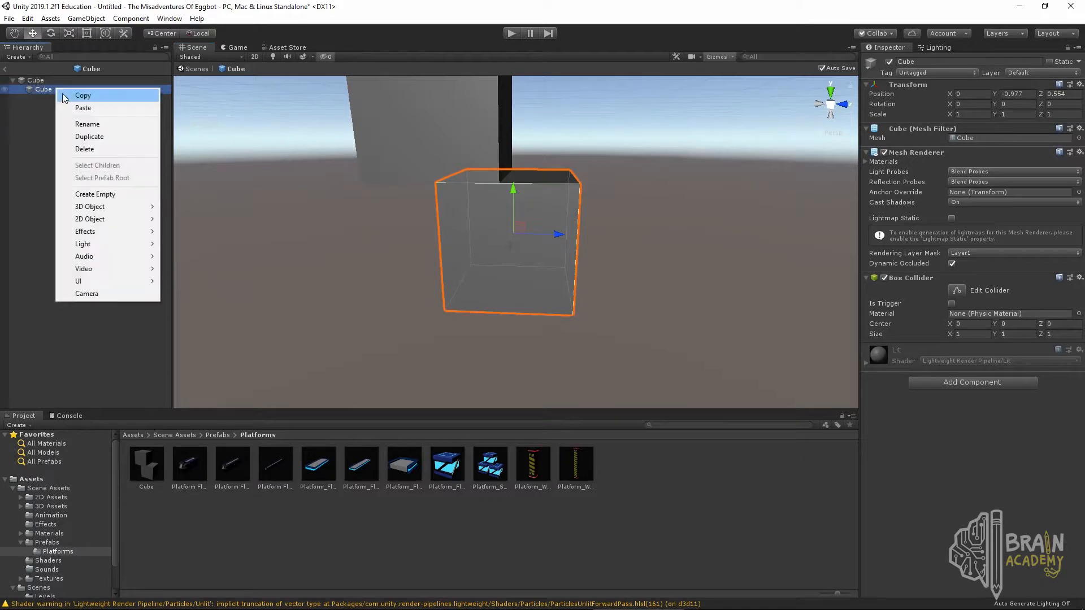
{"action": "left_click", "coordinate": [110, 137]}
{"action": "left_click_drag", "start_coordinate": [559, 235], "coordinate": [450, 225]}
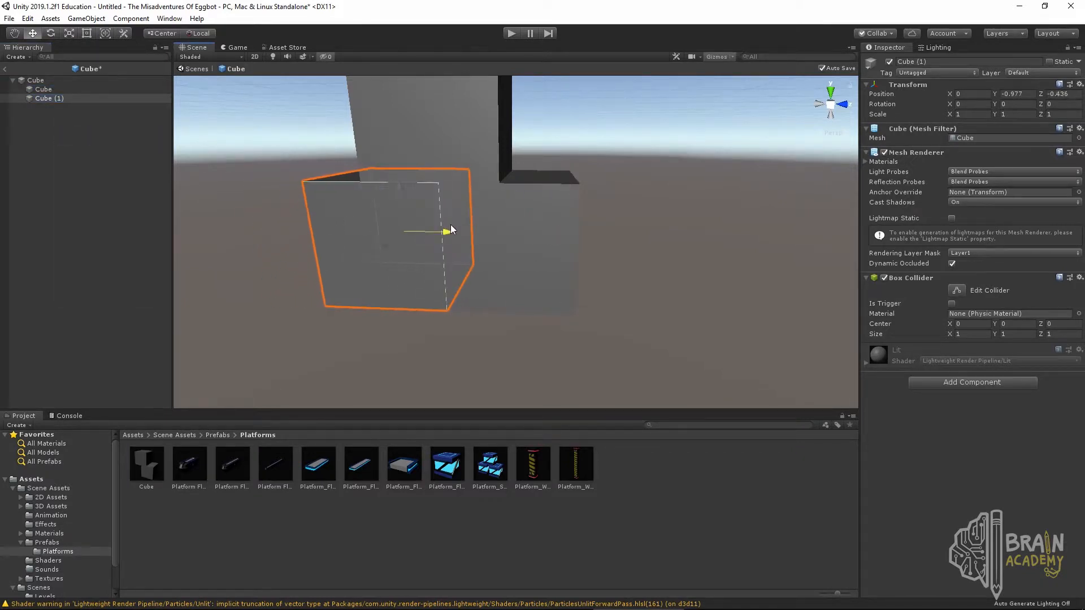
{"action": "left_click_drag", "start_coordinate": [388, 243], "coordinate": [576, 237], "text": "alt"}
{"action": "scroll", "coordinate": [519, 234], "scroll_direction": "down", "scroll_amount": 5}
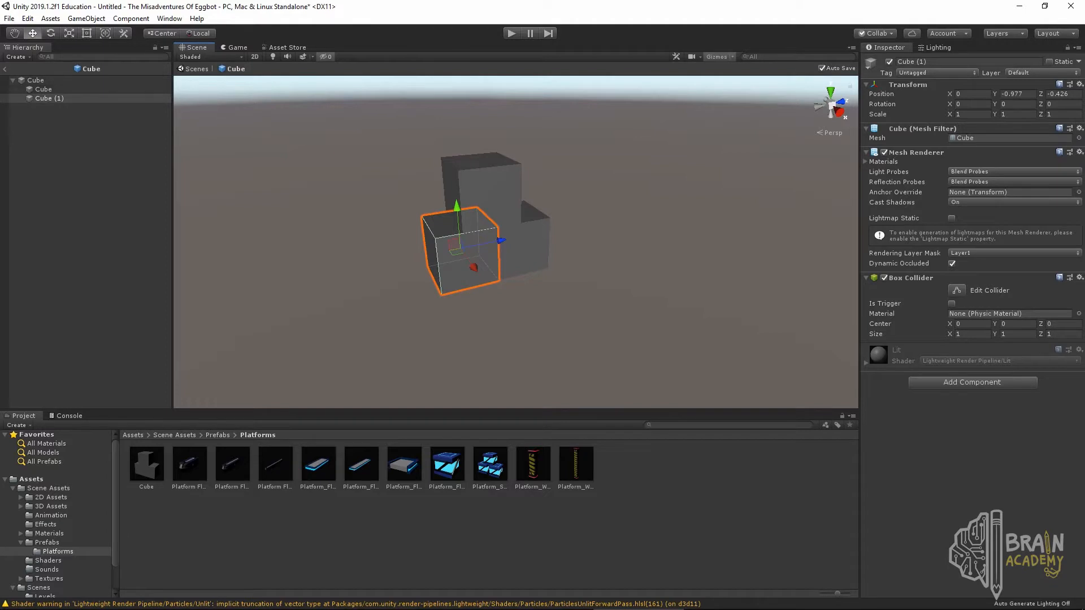
Step: Leave the prefab editing and select the stacked Cube instance in the scene
{"action": "left_click", "coordinate": [4, 68]}
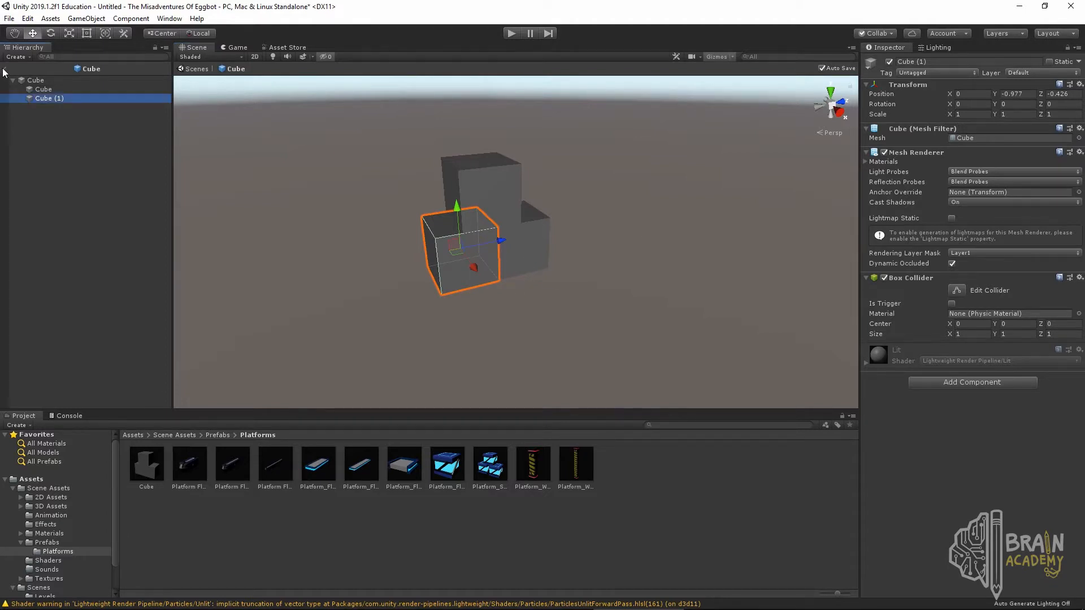
{"action": "left_click", "coordinate": [52, 95]}
{"action": "left_click", "coordinate": [523, 321]}
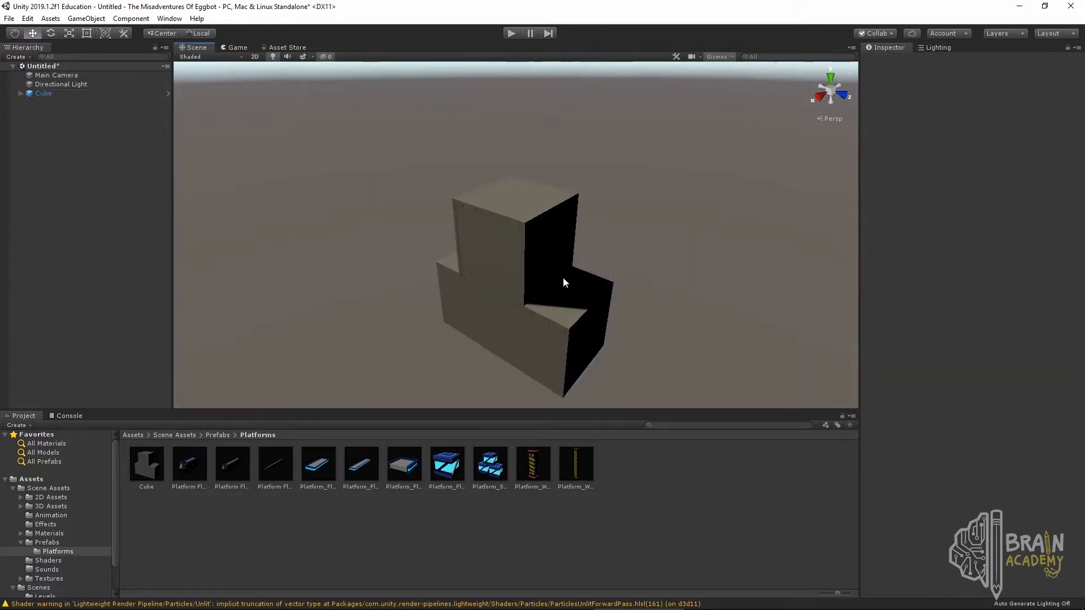
{"action": "left_click", "coordinate": [563, 277]}
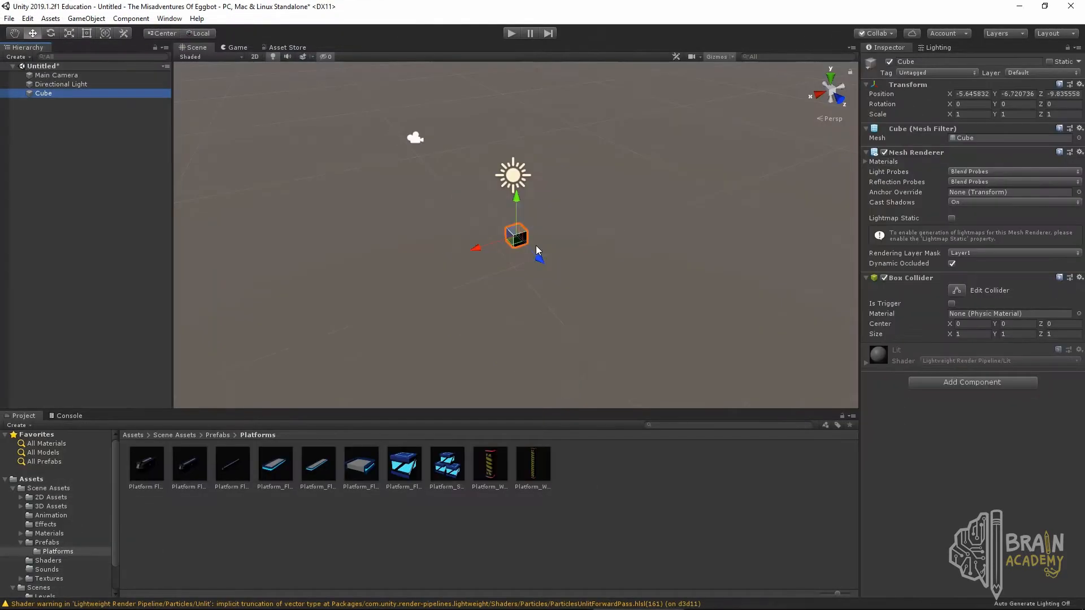
Step: Save the single Cube object in the scene as a prefab in the Platforms folder
{"action": "scroll", "coordinate": [539, 251], "scroll_direction": "up", "scroll_amount": 5}
{"action": "left_click_drag", "start_coordinate": [435, 262], "coordinate": [490, 240], "text": "alt"}
{"action": "scroll", "coordinate": [490, 240], "scroll_direction": "down", "scroll_amount": 2}
{"action": "left_click_drag", "start_coordinate": [44, 93], "coordinate": [600, 480]}
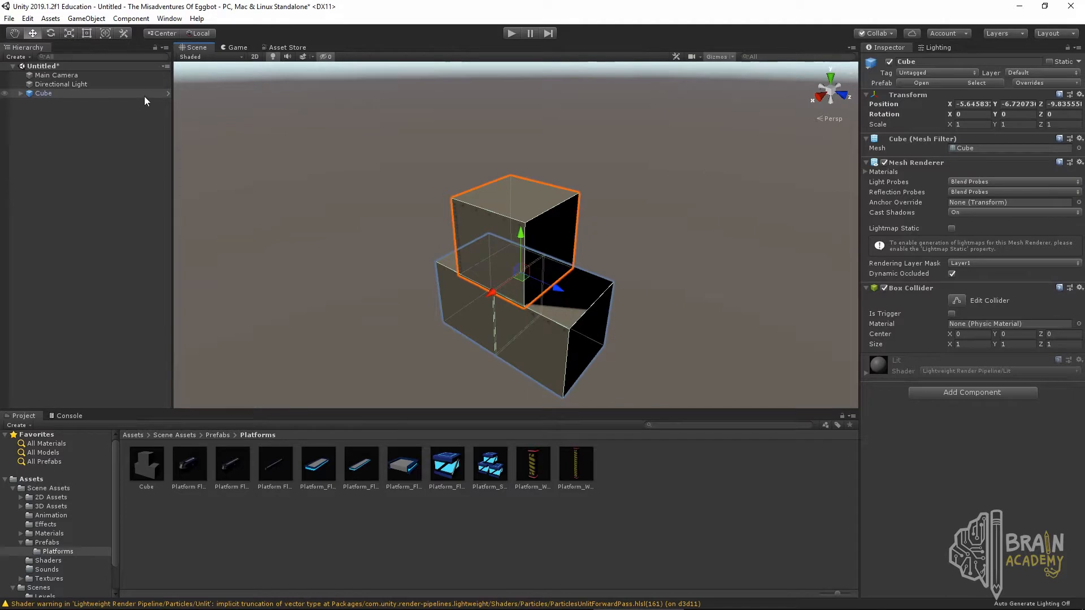
Step: Open the Cube prefab, examine its two child cubes one after the other, and return to the scene
{"action": "left_click", "coordinate": [167, 93]}
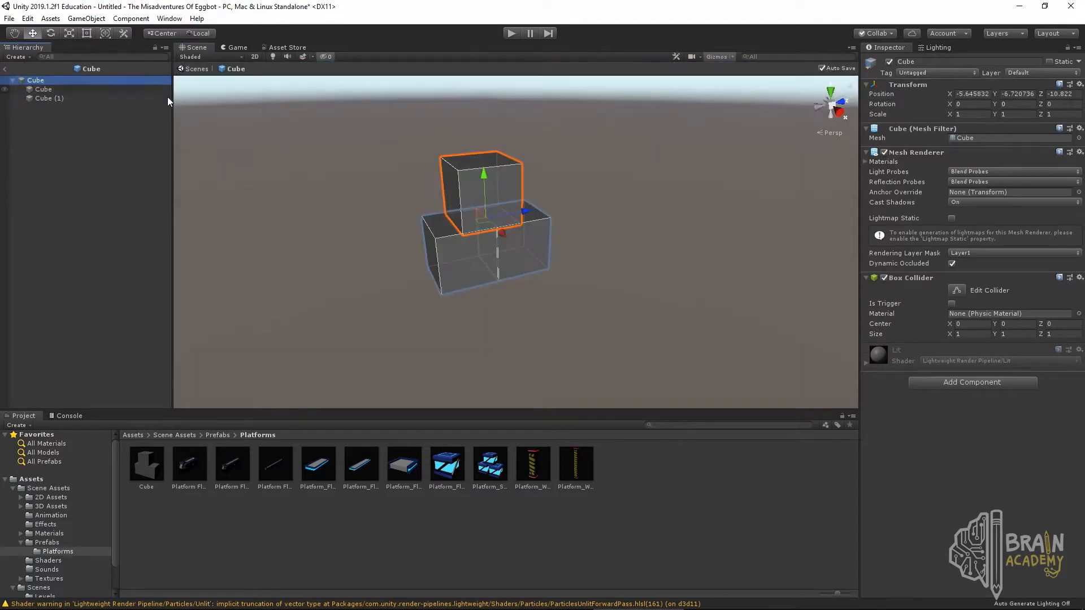
{"action": "left_click", "coordinate": [63, 89]}
{"action": "left_click", "coordinate": [64, 99]}
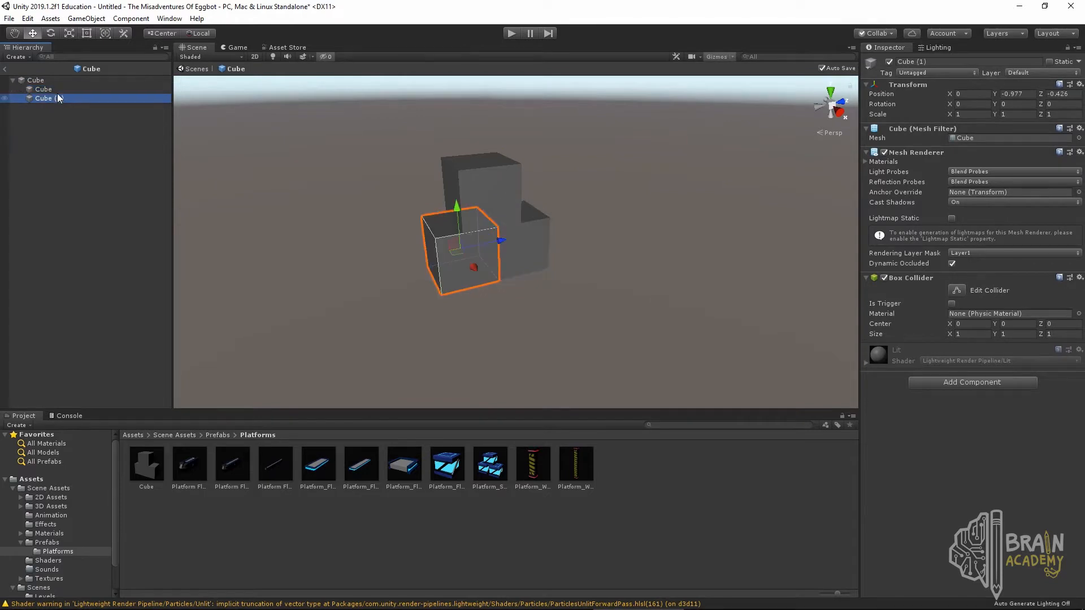
{"action": "left_click", "coordinate": [51, 89]}
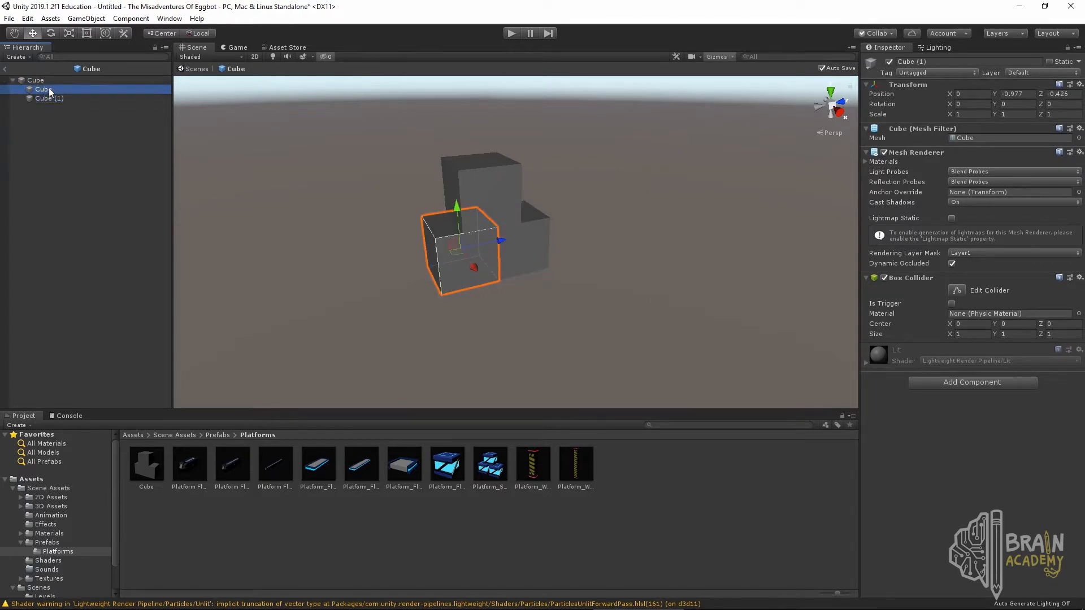
{"action": "left_click", "coordinate": [6, 70]}
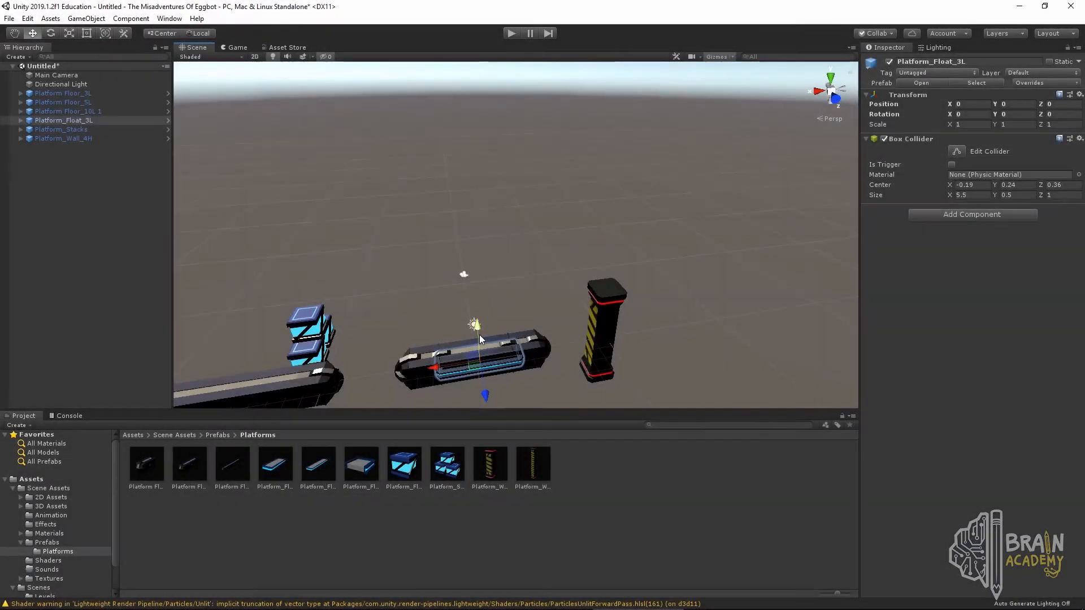
Step: Raise Platform_Float_3L above the floor platforms to about Y 6.44 and slide Platform_Wall_4H along X to the short floor's near end
{"action": "left_click_drag", "start_coordinate": [479, 335], "coordinate": [341, 300]}
{"action": "middle_click_drag", "start_coordinate": [457, 328], "coordinate": [581, 233]}
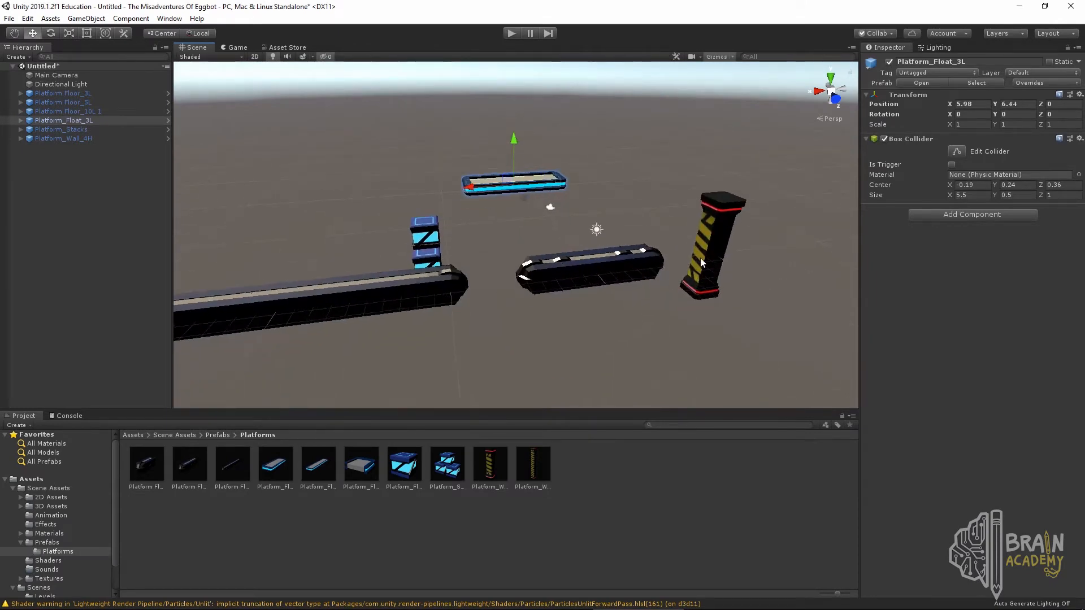
{"action": "left_click", "coordinate": [710, 257]}
{"action": "left_click_drag", "start_coordinate": [681, 249], "coordinate": [357, 202]}
{"action": "left_click", "coordinate": [489, 188]}
{"action": "left_click", "coordinate": [441, 258]}
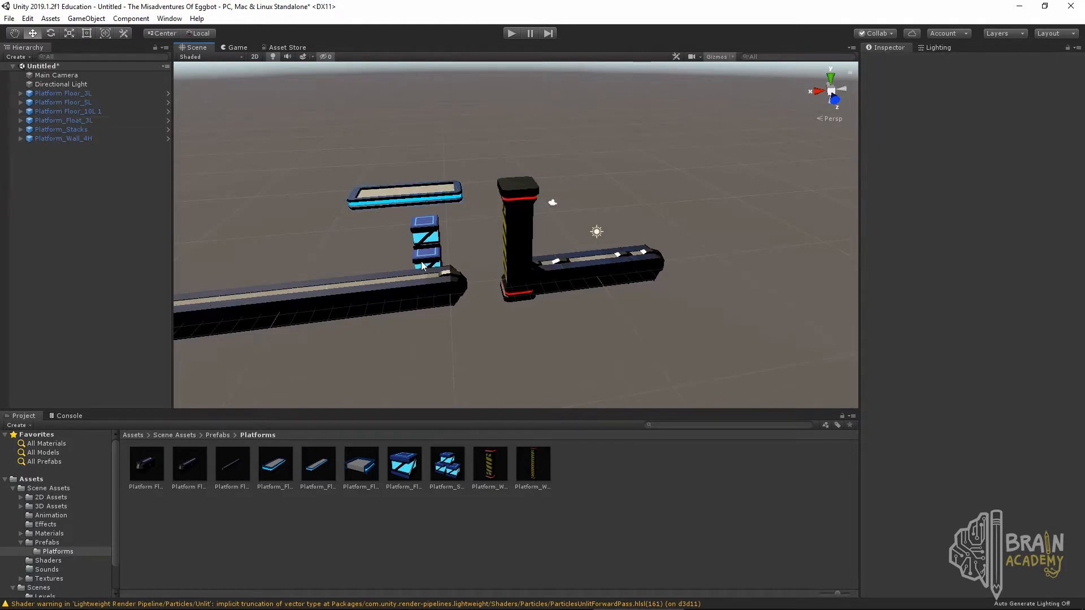
Step: Move Platform_Stacks onto the long floor platform, to about X 14.3 and Z -0.84
{"action": "left_click", "coordinate": [423, 266]}
{"action": "left_click_drag", "start_coordinate": [423, 266], "coordinate": [572, 293], "text": "alt"}
{"action": "left_click_drag", "start_coordinate": [489, 309], "coordinate": [410, 382]}
{"action": "middle_click_drag", "start_coordinate": [520, 323], "coordinate": [480, 241]}
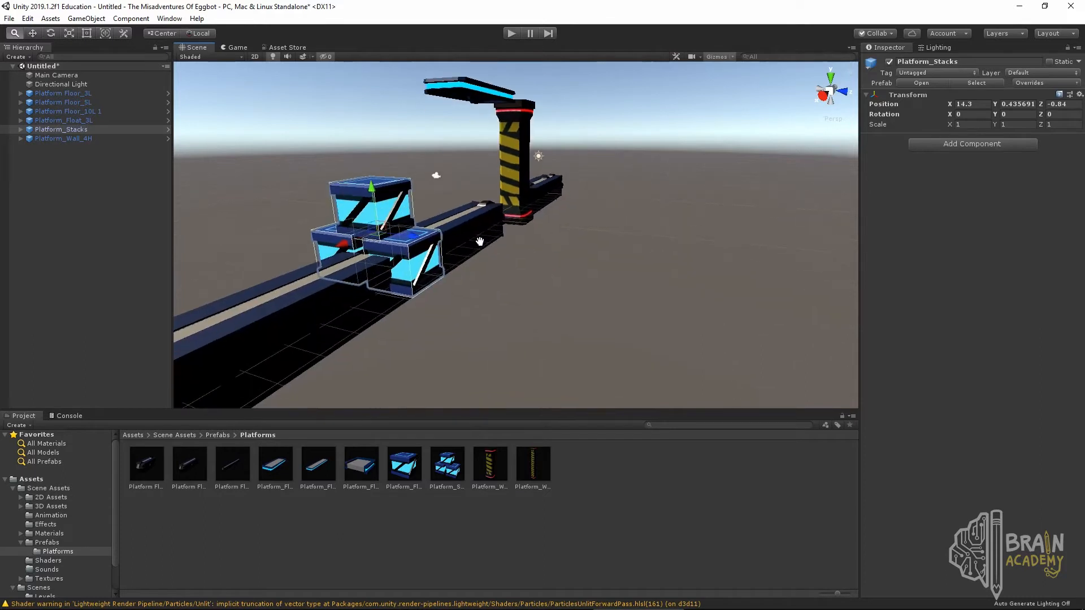
{"action": "left_click_drag", "start_coordinate": [480, 241], "coordinate": [432, 316], "text": "alt"}
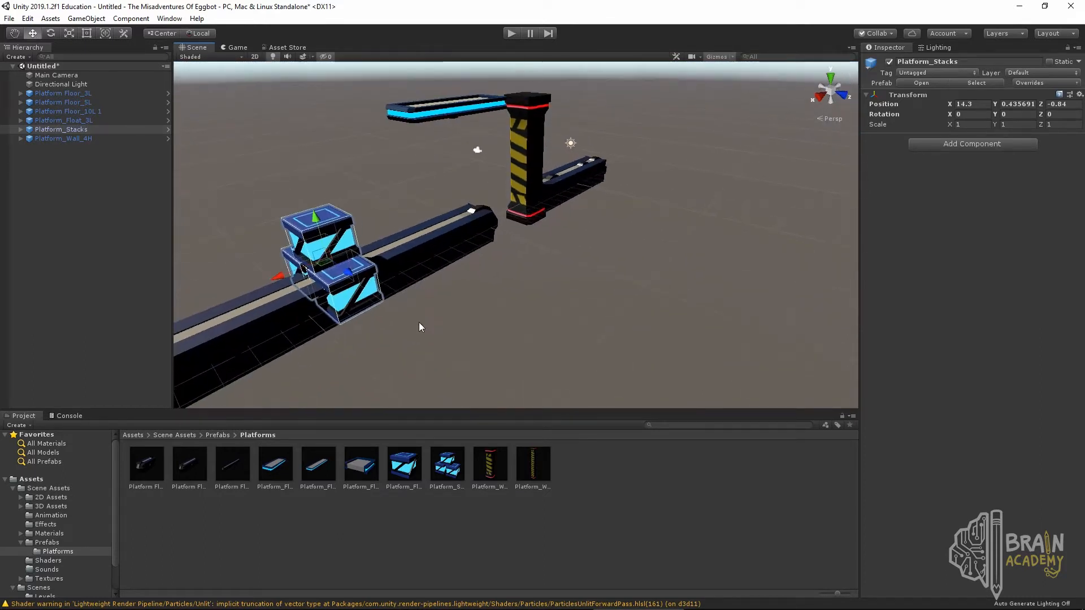
Step: Rotate Platform_Stacks to -90 degrees about Y and raise it to Y 1.4 so it rests on the long floor platform
{"action": "key", "text": "e"}
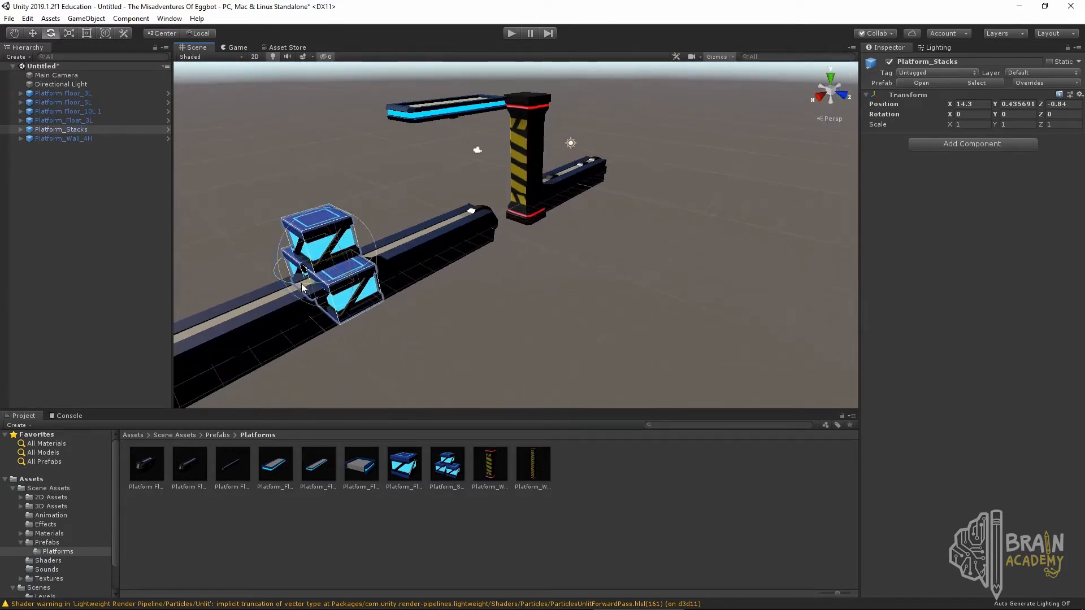
{"action": "left_click_drag", "start_coordinate": [303, 288], "coordinate": [473, 271]}
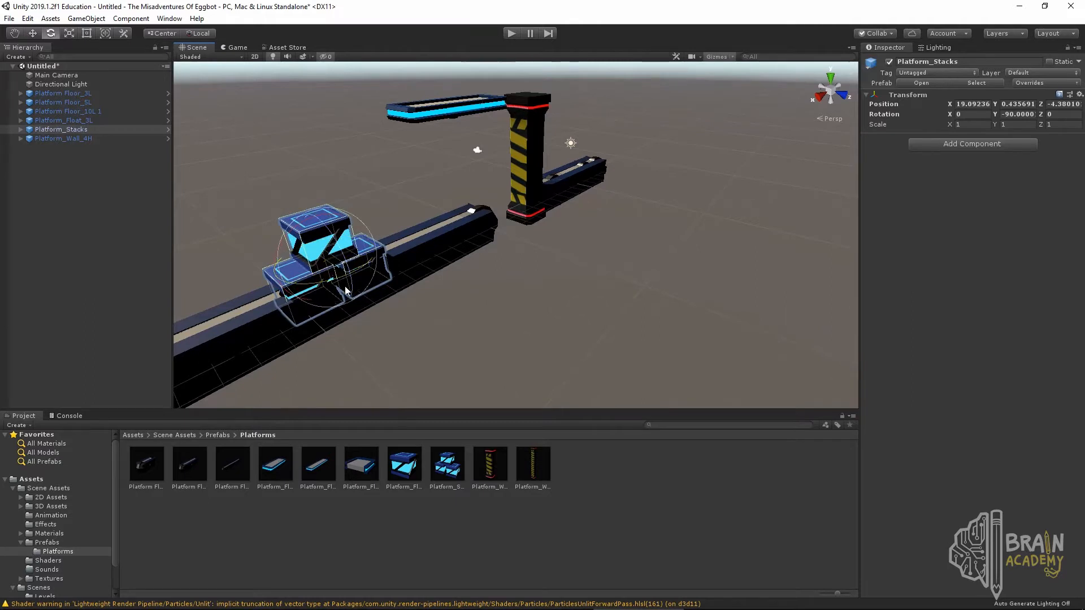
{"action": "key", "text": "w"}
{"action": "left_click_drag", "start_coordinate": [346, 291], "coordinate": [347, 229]}
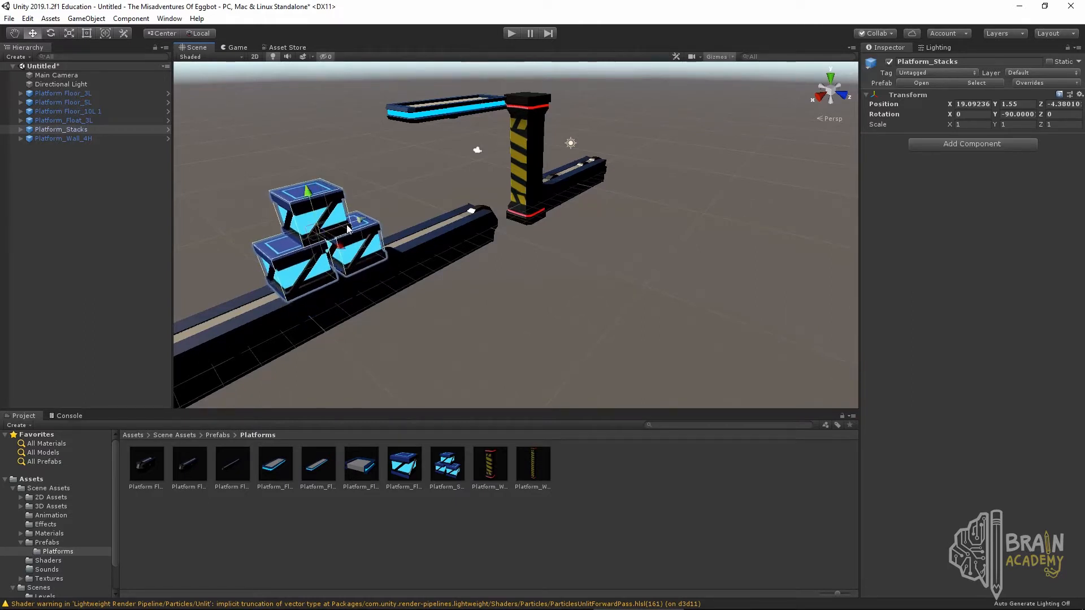
{"action": "left_click_drag", "start_coordinate": [309, 194], "coordinate": [310, 198]}
{"action": "left_click_drag", "start_coordinate": [395, 289], "coordinate": [313, 228], "text": "alt"}
{"action": "scroll", "coordinate": [406, 284], "scroll_direction": "down", "scroll_amount": 2}
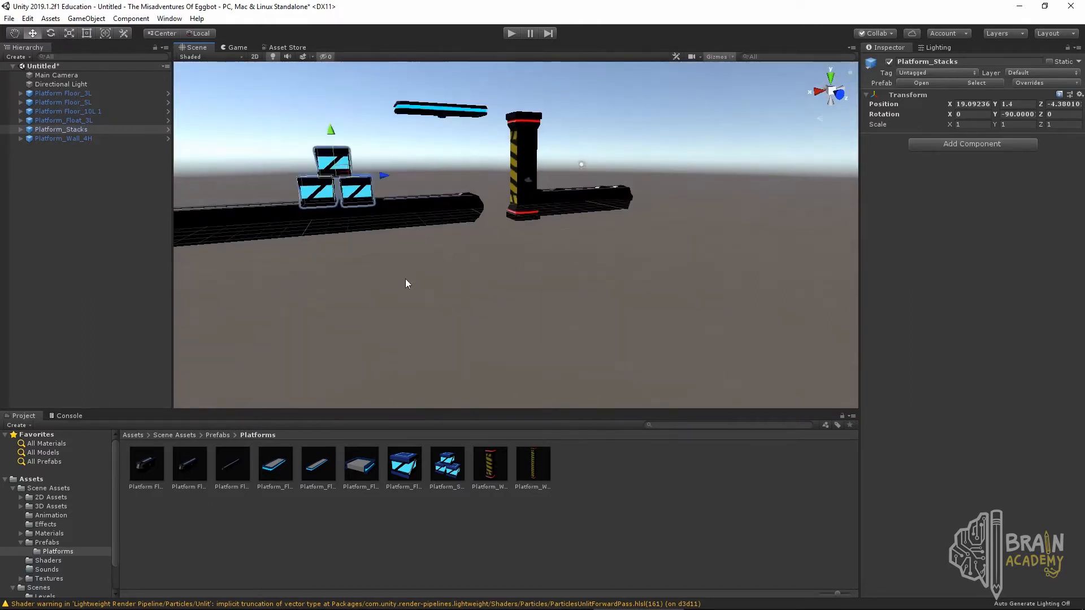
{"action": "key", "text": "f"}
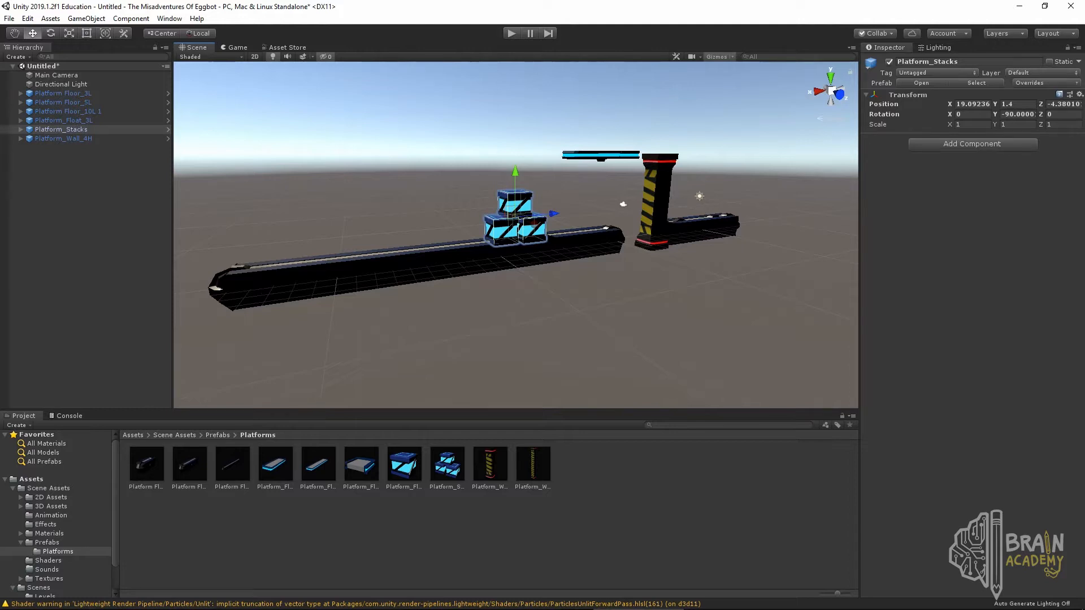
Step: Create an empty game object in the scene and name it Platforms
{"action": "left_click", "coordinate": [143, 195]}
{"action": "left_click", "coordinate": [86, 18]}
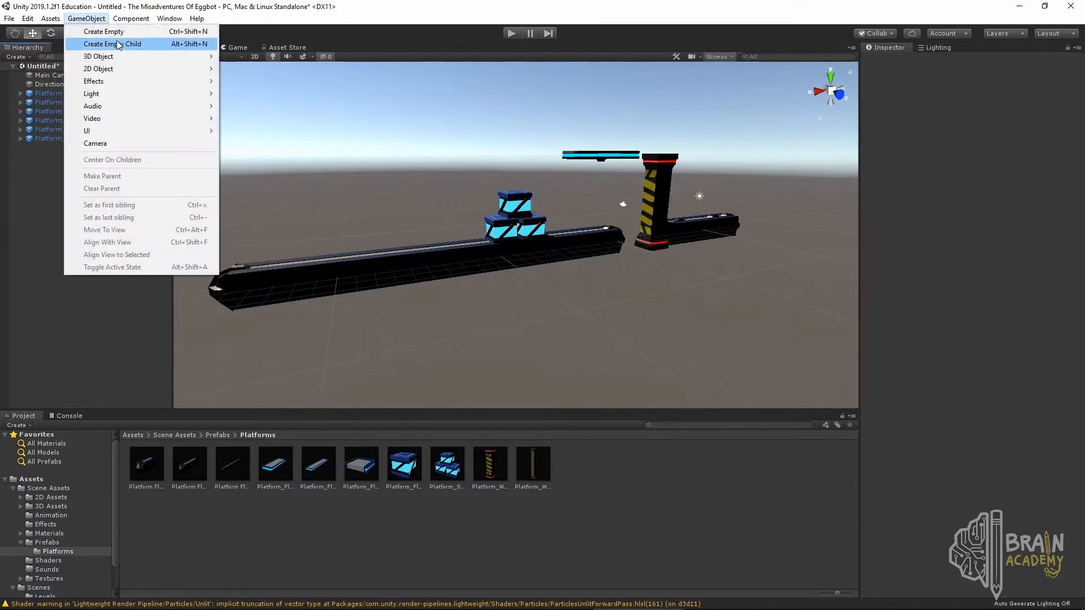
{"action": "left_click", "coordinate": [104, 31]}
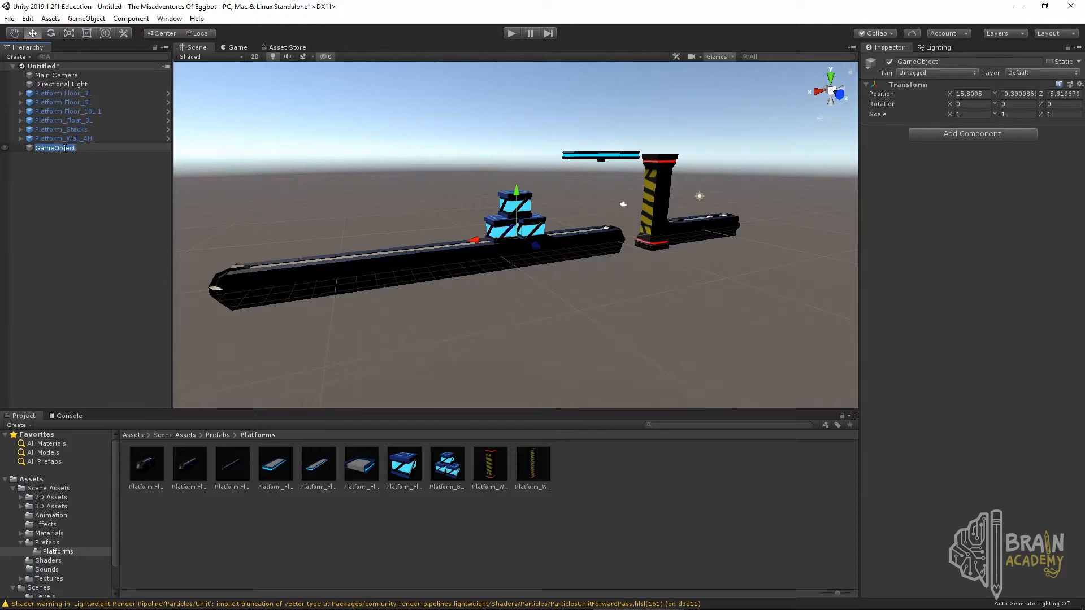
{"action": "type", "text": "Platforms"}
{"action": "key", "text": "Return"}
{"action": "left_click", "coordinate": [101, 172]}
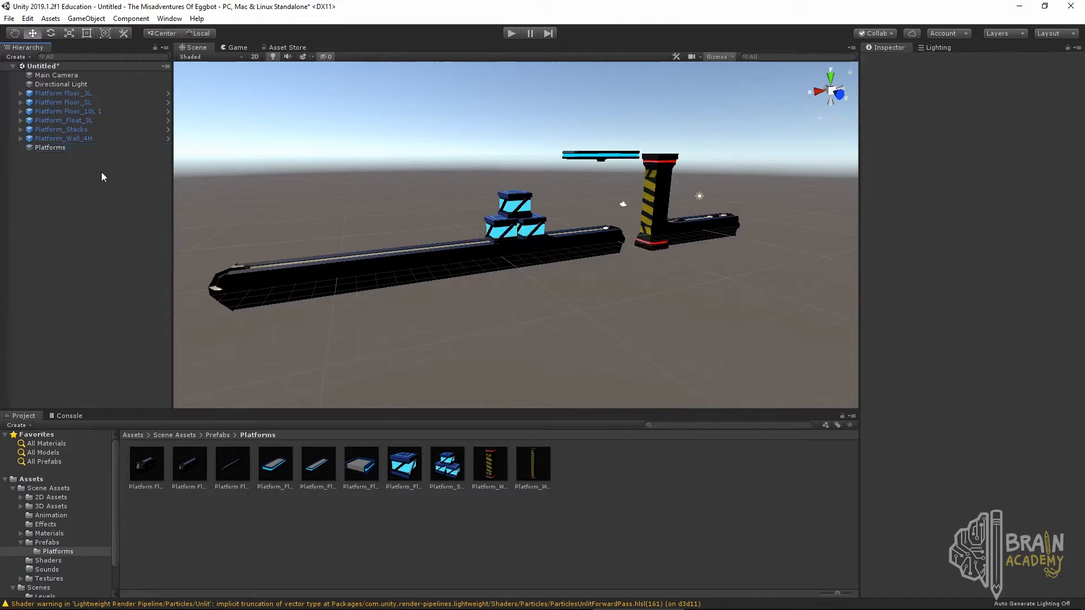
Step: Make the six platform objects, from Platform Floor_3L to Platform_Wall_4H, children of the Platforms object
{"action": "left_click", "coordinate": [65, 94]}
{"action": "left_click", "coordinate": [70, 138], "text": "shift"}
{"action": "left_click_drag", "start_coordinate": [59, 95], "coordinate": [57, 148]}
{"action": "left_click", "coordinate": [64, 204]}
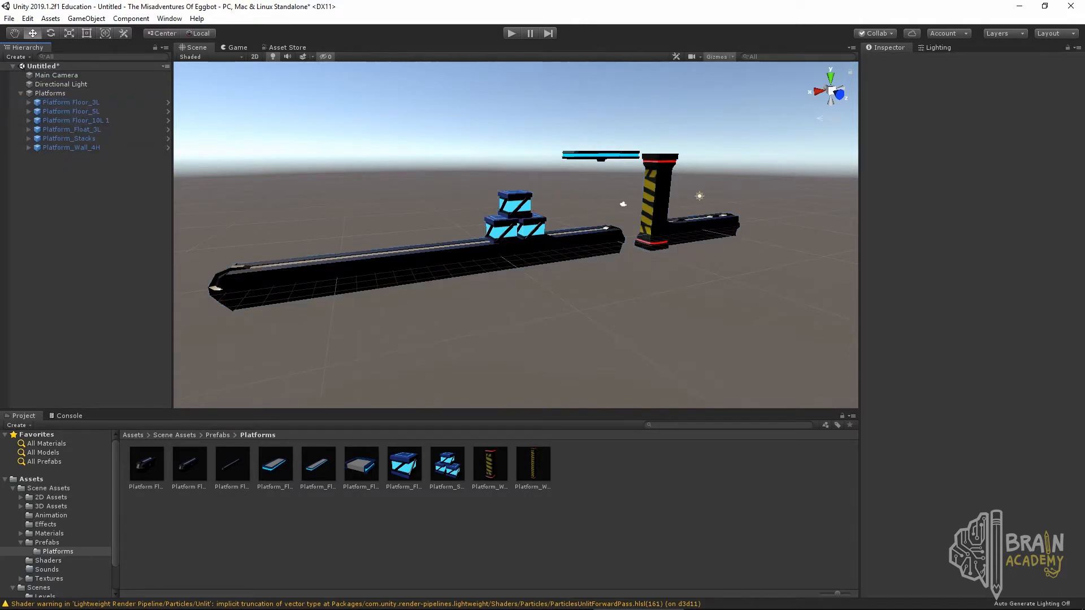
{"action": "left_click", "coordinate": [61, 95]}
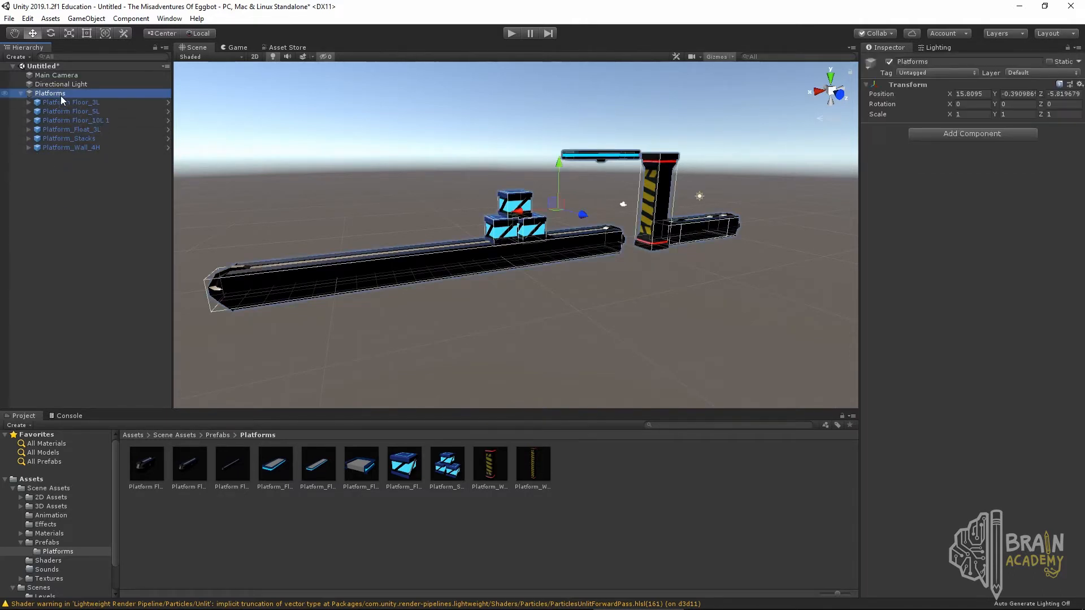
{"action": "left_click", "coordinate": [63, 187]}
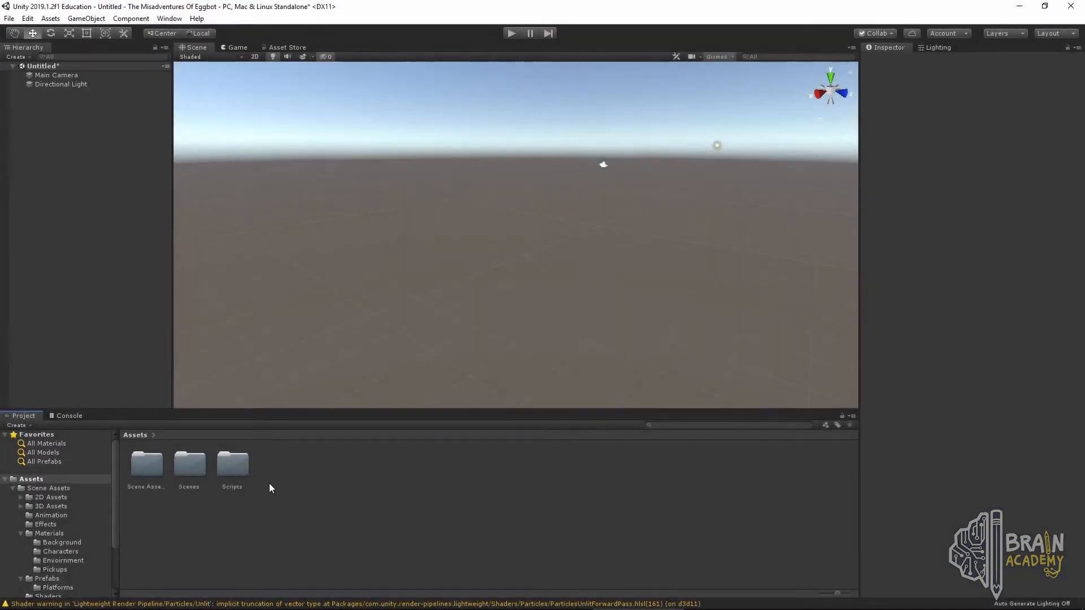
Step: Look over the Materials, Shaders and Textures folders inside Scene Assets, and open the Materials folder
{"action": "double_click", "coordinate": [146, 468]}
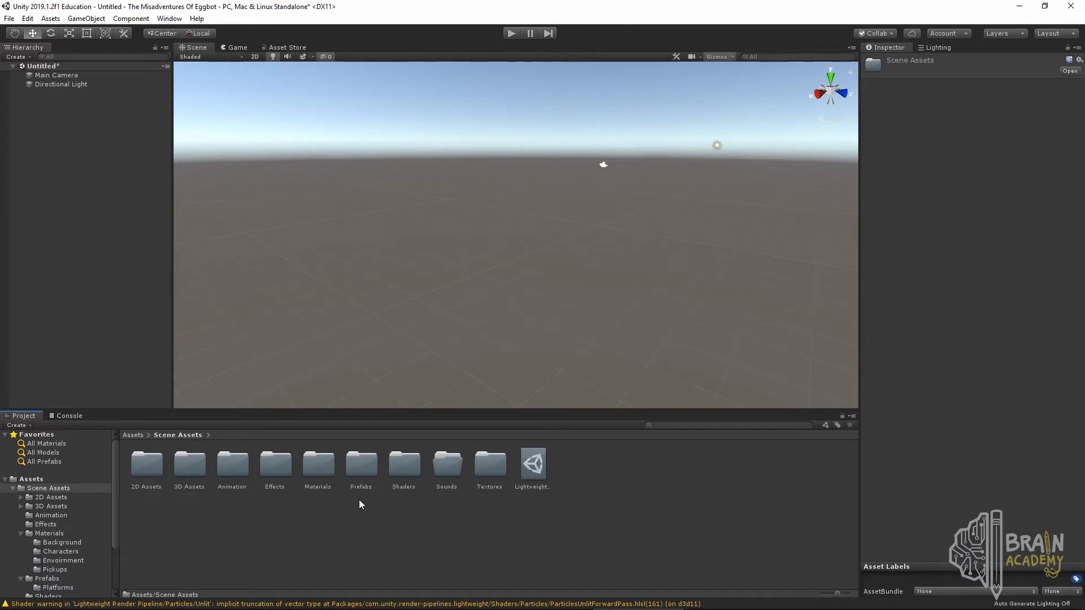
{"action": "left_click", "coordinate": [320, 474]}
{"action": "left_click", "coordinate": [501, 472]}
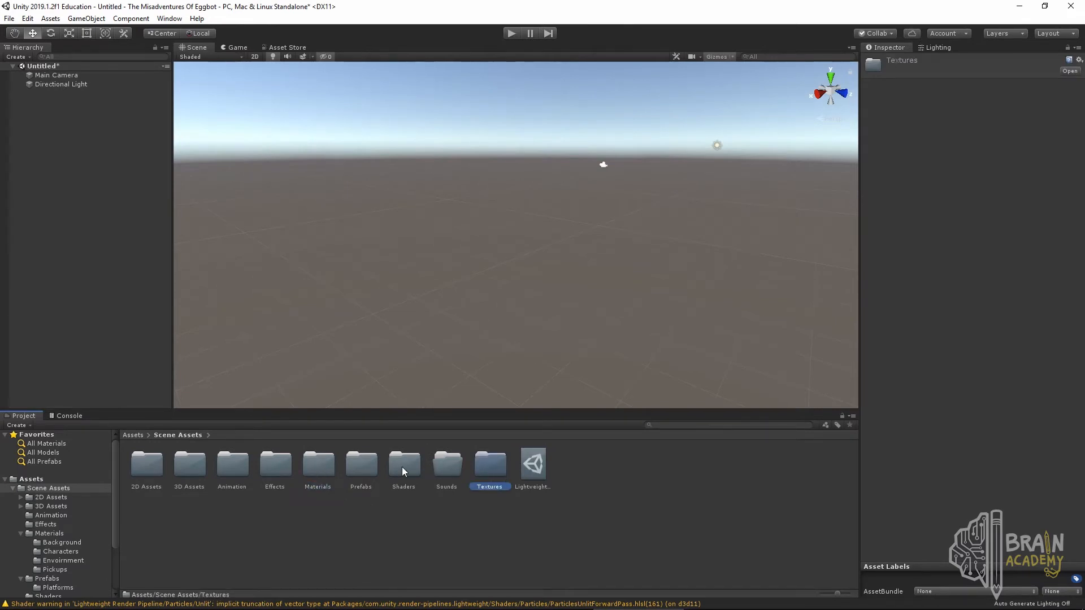
{"action": "left_click", "coordinate": [402, 468]}
{"action": "left_click", "coordinate": [317, 471]}
{"action": "left_click", "coordinate": [415, 470]}
{"action": "left_click", "coordinate": [477, 469]}
{"action": "left_click", "coordinate": [314, 470]}
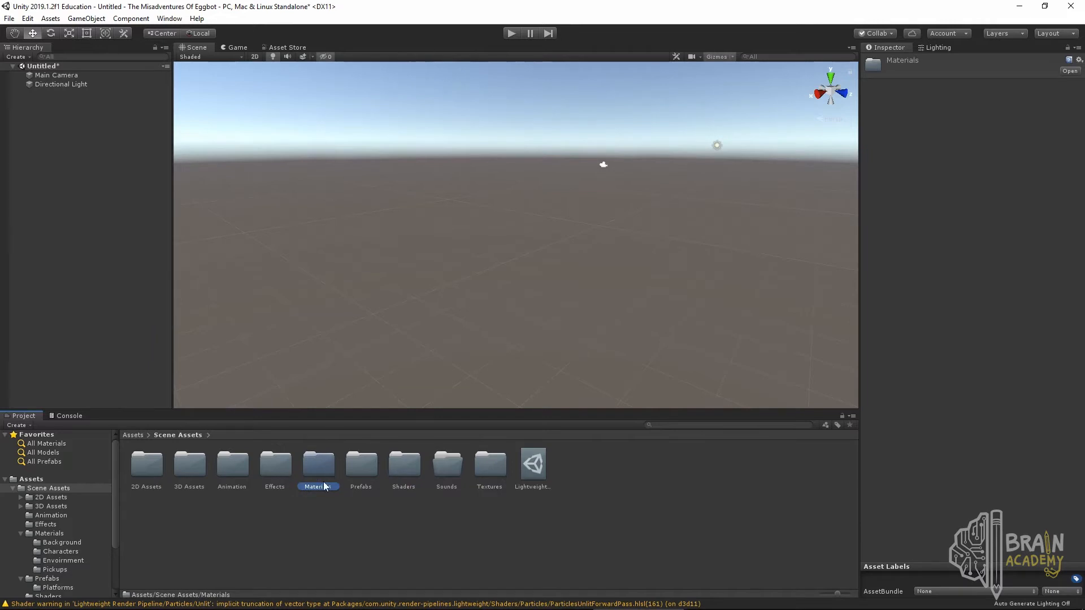
{"action": "double_click", "coordinate": [325, 483]}
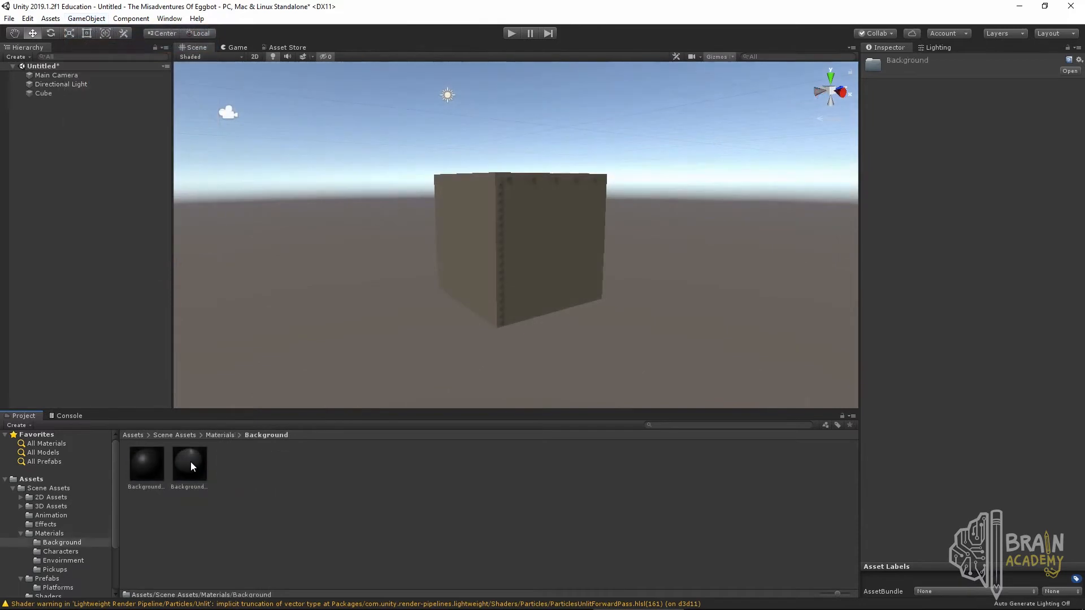
Step: Apply the second Background material to the cube and open the Pickups materials folder
{"action": "left_click_drag", "start_coordinate": [188, 466], "coordinate": [503, 286]}
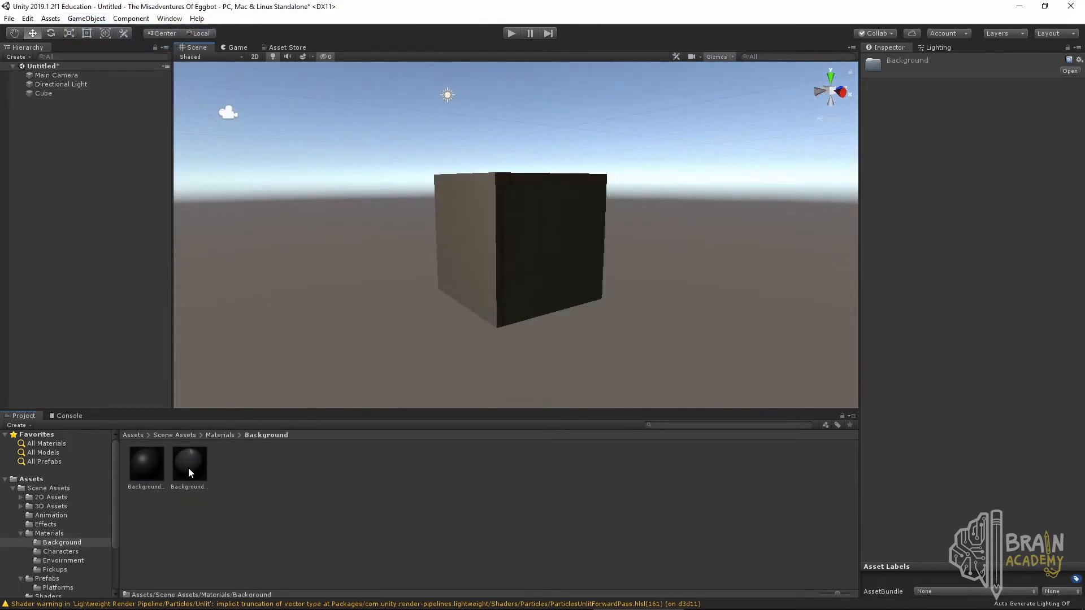
{"action": "left_click", "coordinate": [219, 435]}
{"action": "double_click", "coordinate": [277, 465]}
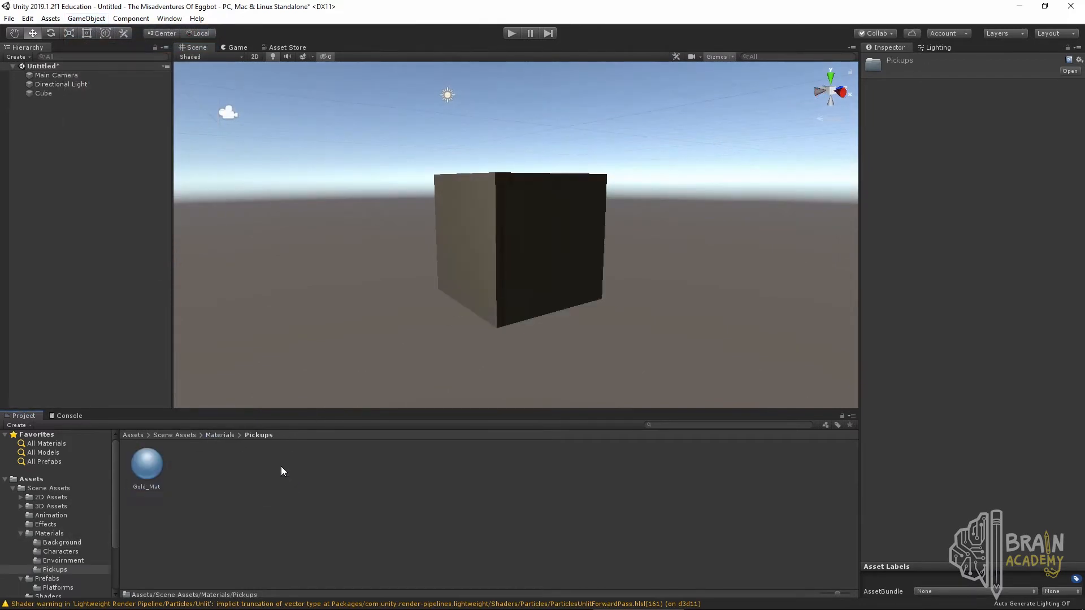
Step: Open the Envoirnment materials folder and apply its last material, a glossy black one, to the cube
{"action": "left_click", "coordinate": [220, 435]}
{"action": "double_click", "coordinate": [238, 462]}
{"action": "left_click_drag", "start_coordinate": [186, 465], "coordinate": [325, 496]}
{"action": "mouse_move", "coordinate": [838, 464]}
{"action": "left_mouse_down"}
{"action": "mouse_move", "coordinate": [670, 268]}
{"action": "mouse_move", "coordinate": [548, 241]}
{"action": "mouse_move", "coordinate": [824, 448]}
{"action": "left_mouse_up"}
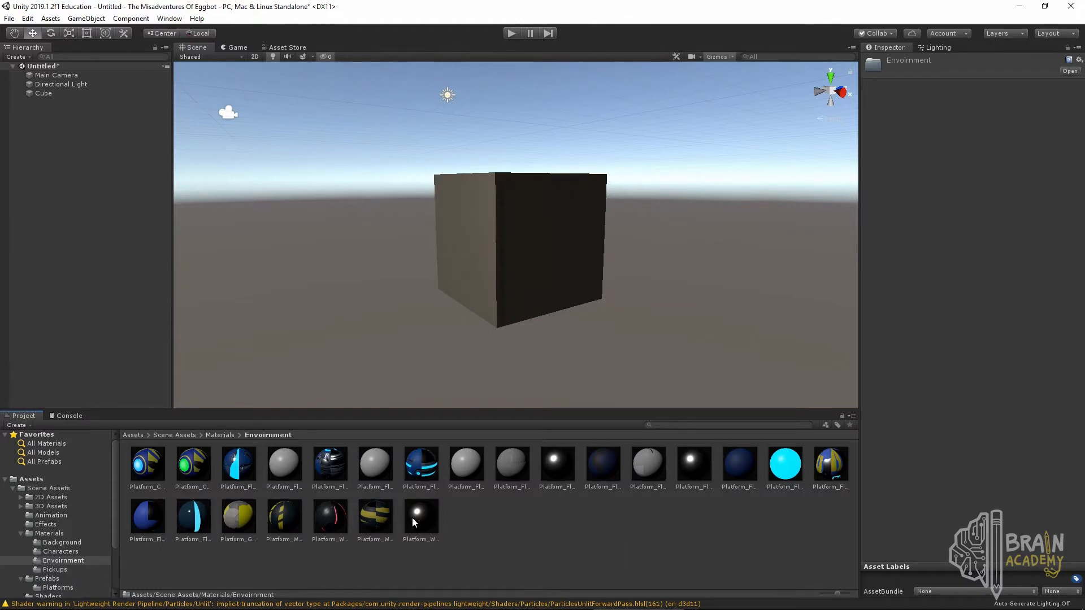
{"action": "left_click_drag", "start_coordinate": [412, 518], "coordinate": [483, 259]}
{"action": "left_click_drag", "start_coordinate": [560, 250], "coordinate": [239, 289], "text": "alt"}
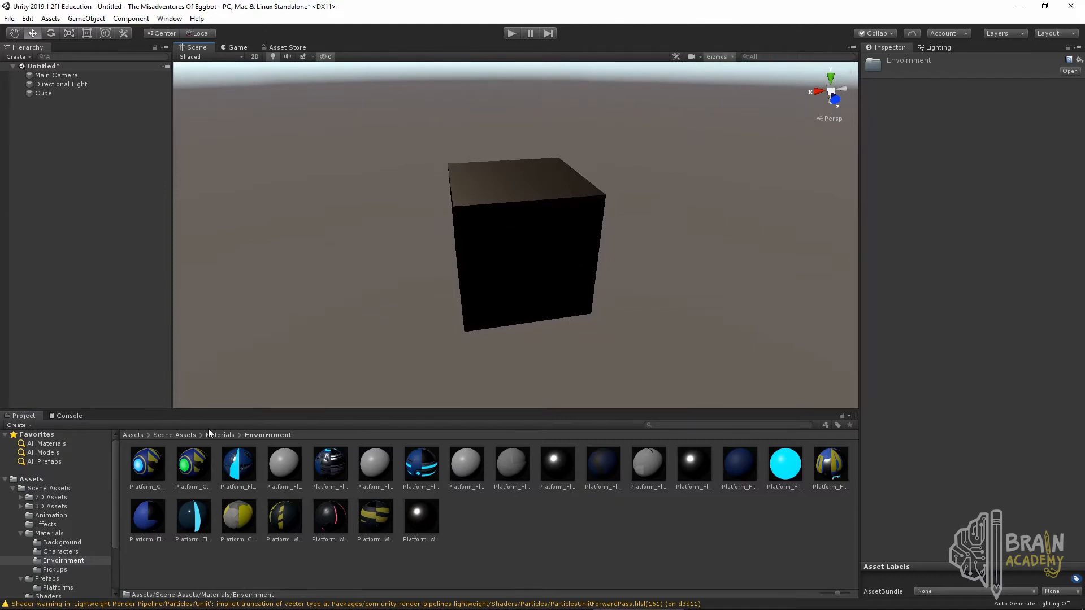
Step: Create a new material in the Materials folder, keeping the default name New Material
{"action": "left_click", "coordinate": [221, 435]}
{"action": "left_click", "coordinate": [365, 481]}
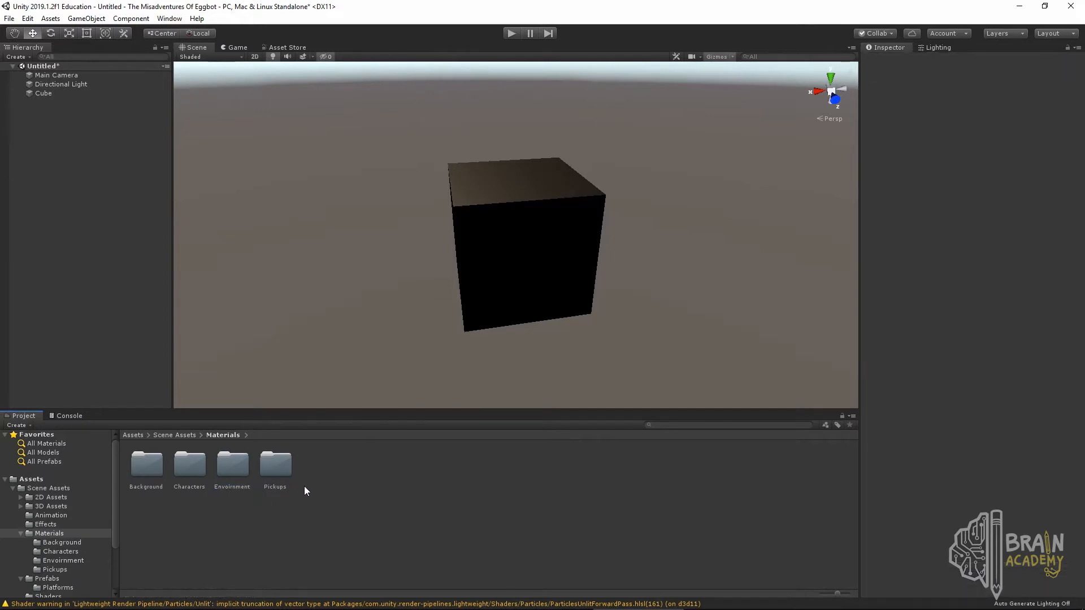
{"action": "right_click", "coordinate": [371, 494]}
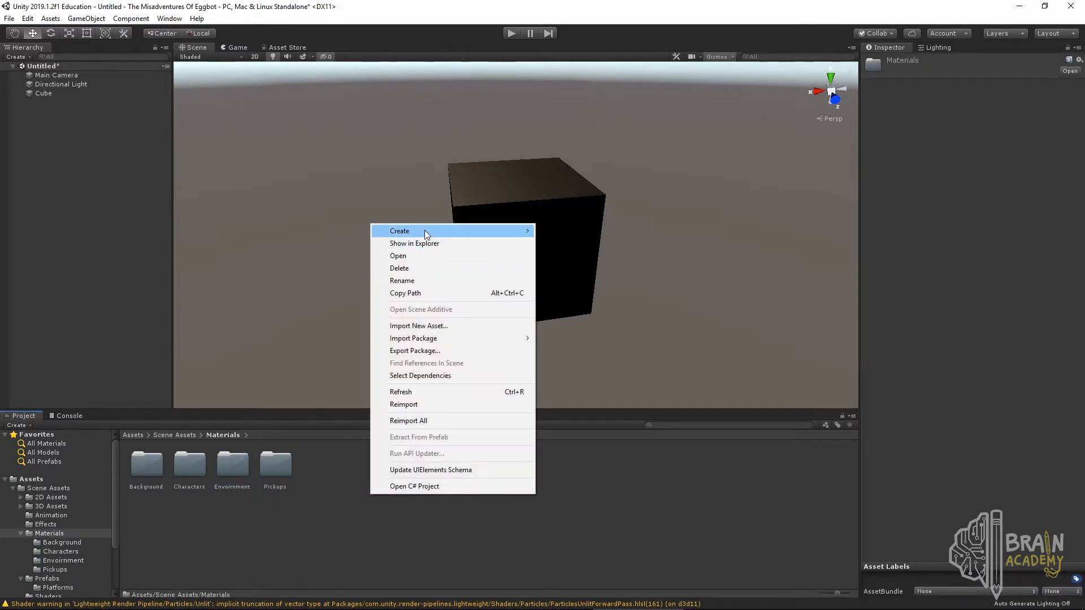
{"action": "mouse_move", "coordinate": [452, 233]}
{"action": "left_click", "coordinate": [597, 313]}
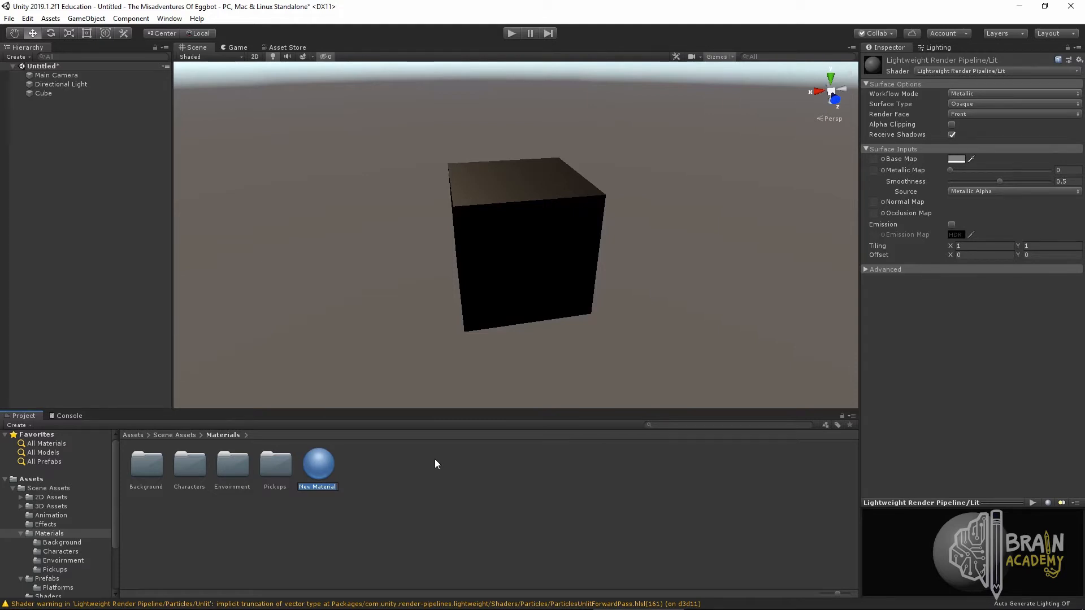
{"action": "key", "text": "Return"}
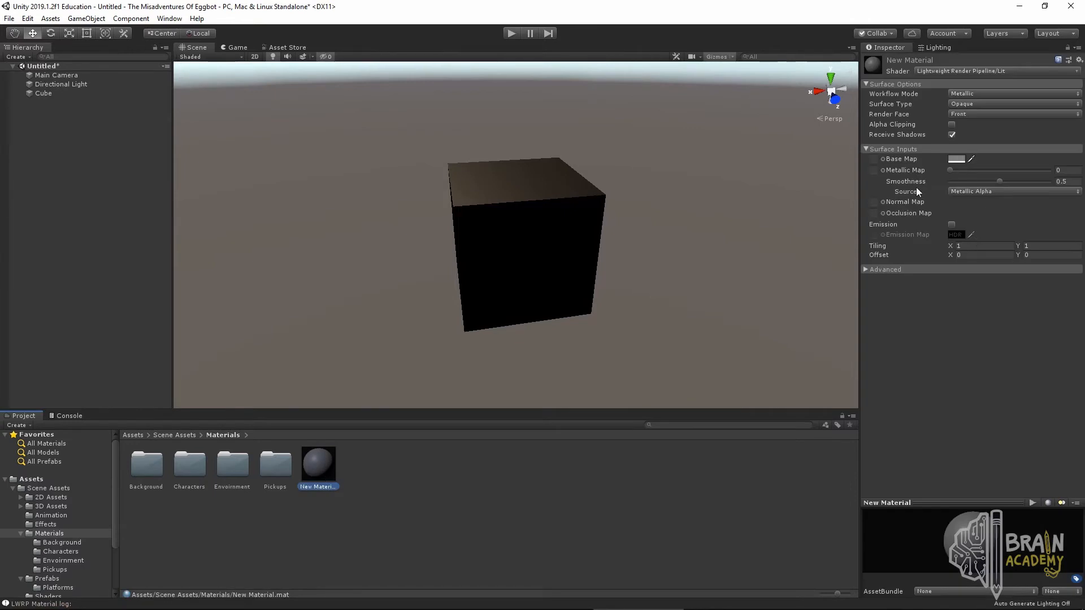
Step: Give the new material a bright red base colour, a metallic value of 0.844 and a smoothness of 0.387
{"action": "left_click", "coordinate": [957, 159]}
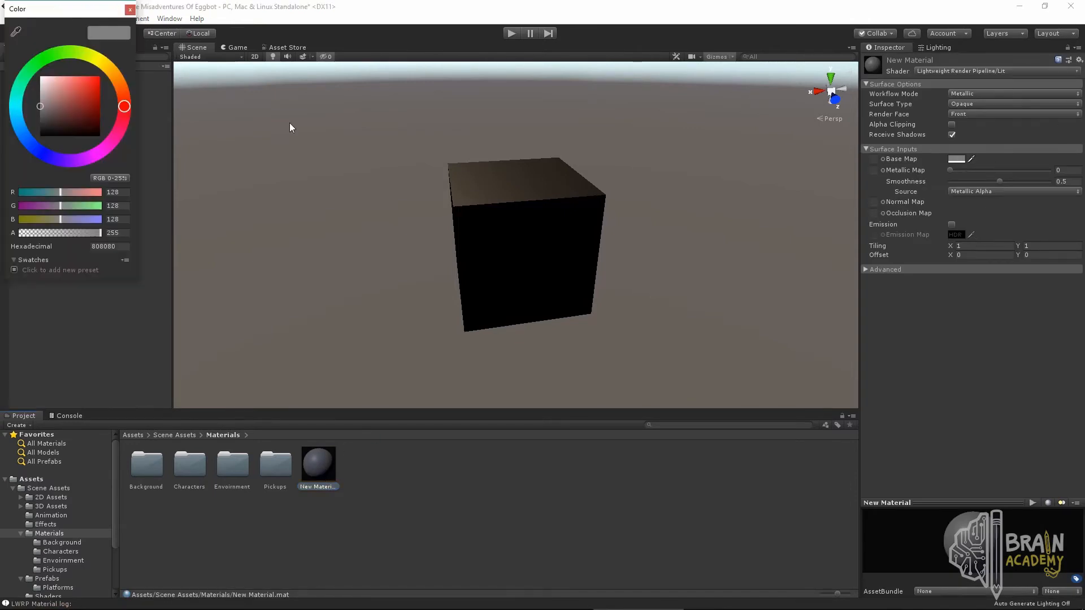
{"action": "left_click_drag", "start_coordinate": [88, 110], "coordinate": [117, 59]}
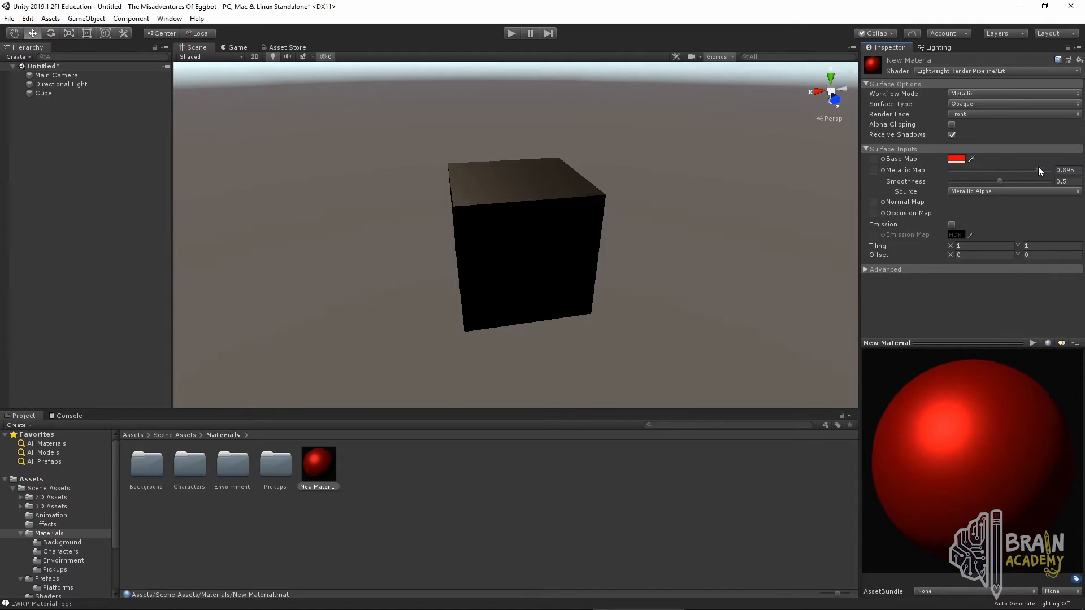
{"action": "mouse_move", "coordinate": [1039, 169]}
{"action": "left_mouse_down"}
{"action": "mouse_move", "coordinate": [1041, 180]}
{"action": "mouse_move", "coordinate": [1009, 174]}
{"action": "mouse_move", "coordinate": [1032, 178]}
{"action": "left_mouse_up"}
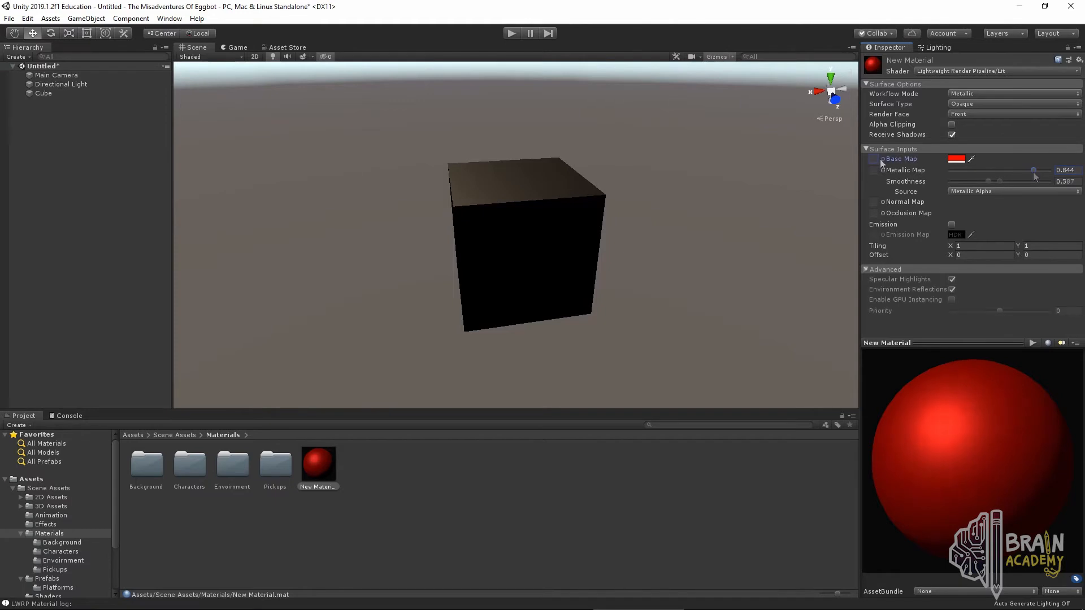
Step: Assign the white Brain Academy logo texture to the new material's Base Map
{"action": "left_click", "coordinate": [883, 159]}
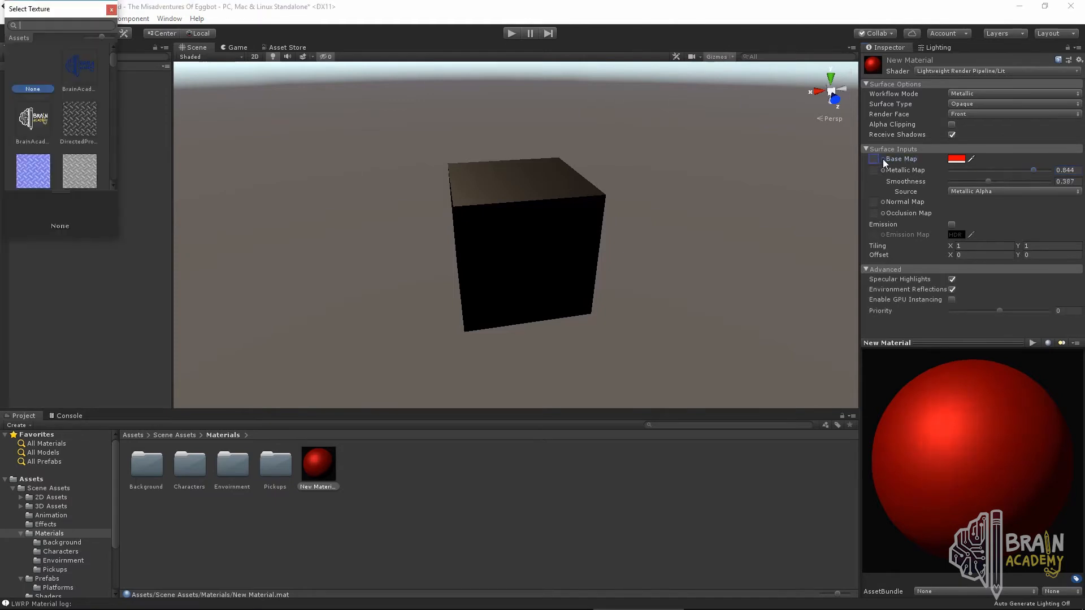
{"action": "left_click_drag", "start_coordinate": [117, 240], "coordinate": [395, 279]}
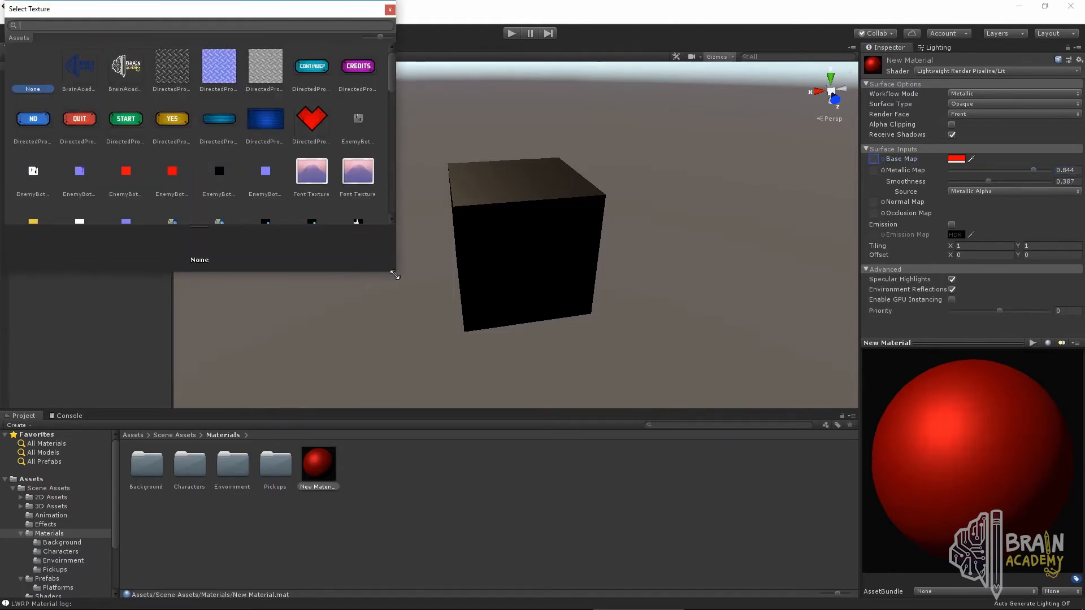
{"action": "double_click", "coordinate": [130, 65]}
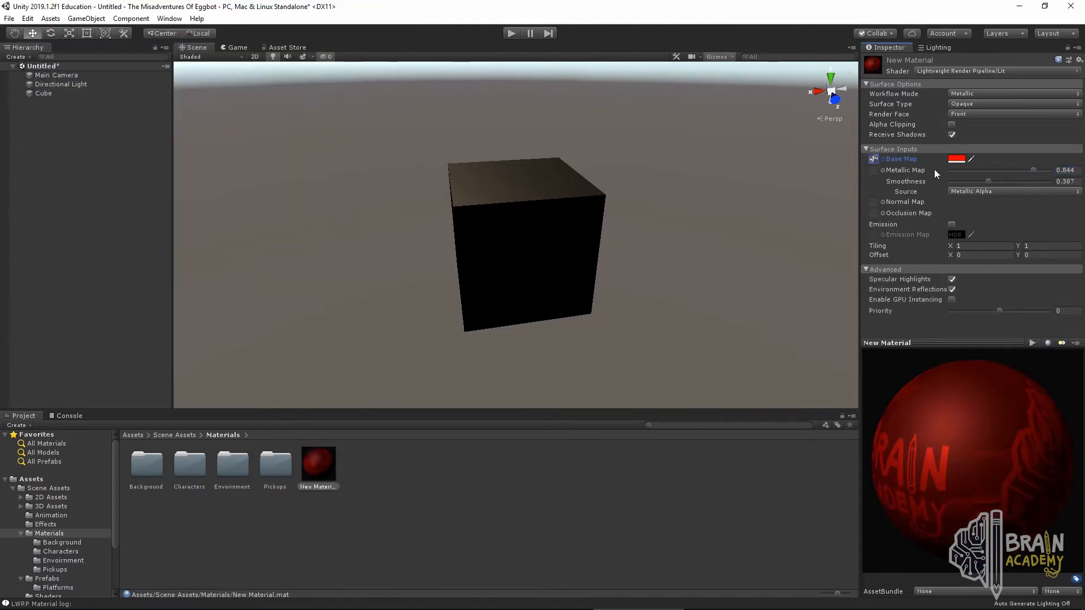
Step: Inspect the red logo material's preview and apply the material to the cube
{"action": "left_click_drag", "start_coordinate": [989, 444], "coordinate": [25, 416]}
{"action": "left_click_drag", "start_coordinate": [318, 464], "coordinate": [505, 282]}
{"action": "left_click_drag", "start_coordinate": [519, 191], "coordinate": [1005, 168], "text": "alt"}
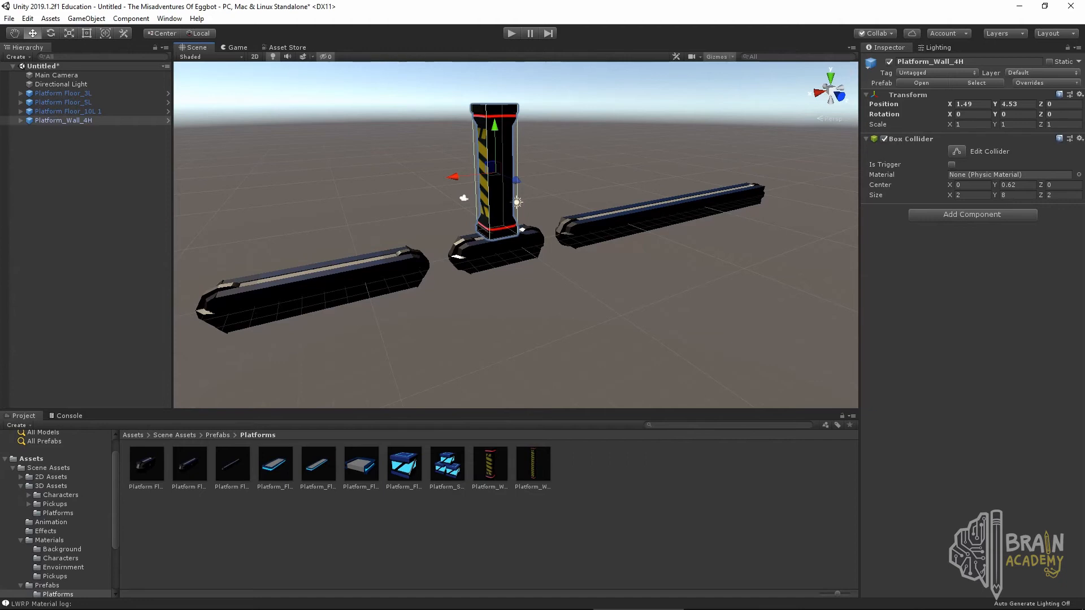
Step: Deselect the wall platform, show the root Assets folder and look over the commands for saving scenes and projects
{"action": "left_click", "coordinate": [271, 232]}
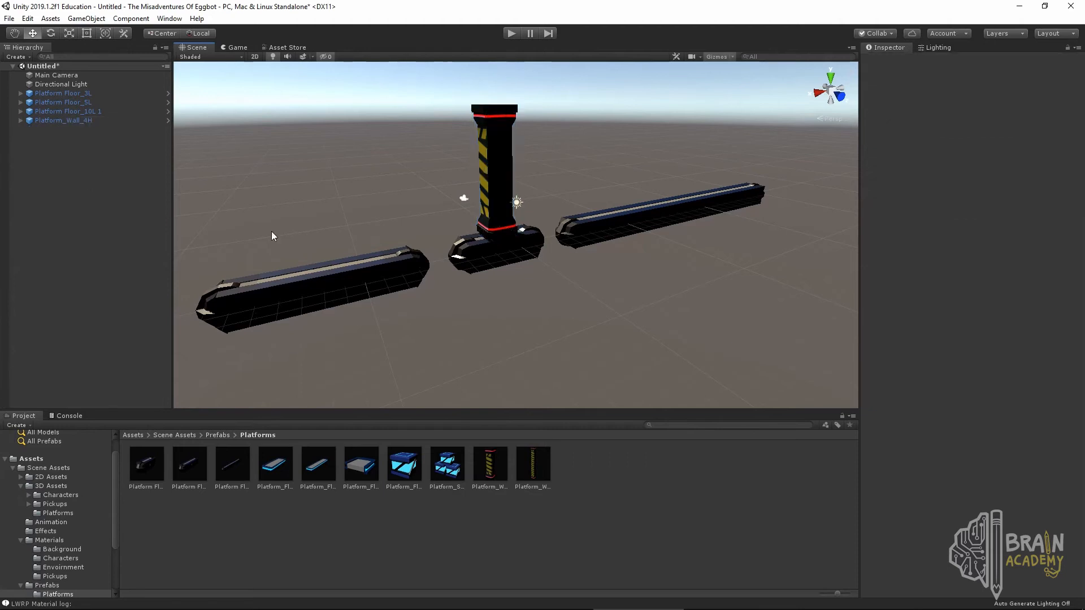
{"action": "left_click_drag", "start_coordinate": [346, 212], "coordinate": [375, 203], "text": "alt"}
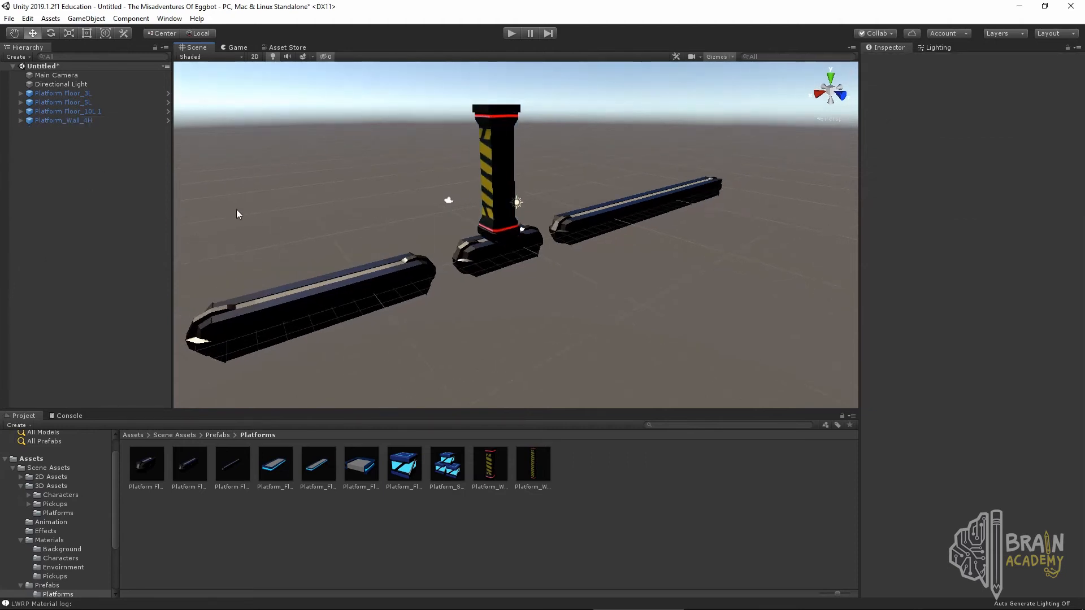
{"action": "left_click", "coordinate": [24, 18]}
{"action": "mouse_move", "coordinate": [10, 18]}
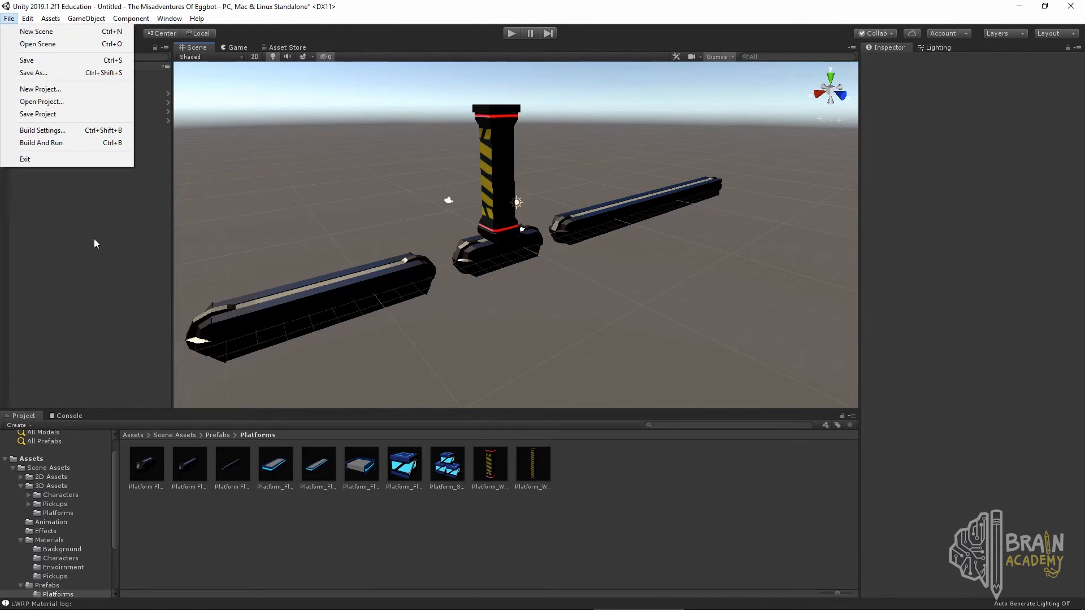
{"action": "left_click", "coordinate": [133, 434]}
{"action": "left_click", "coordinate": [9, 18]}
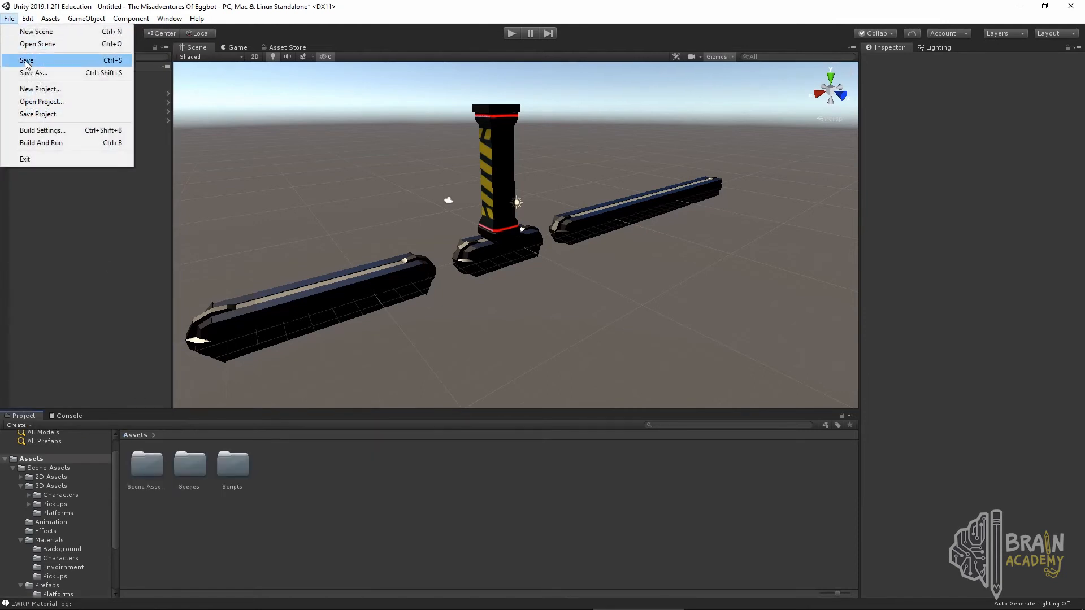
{"action": "left_click", "coordinate": [348, 266]}
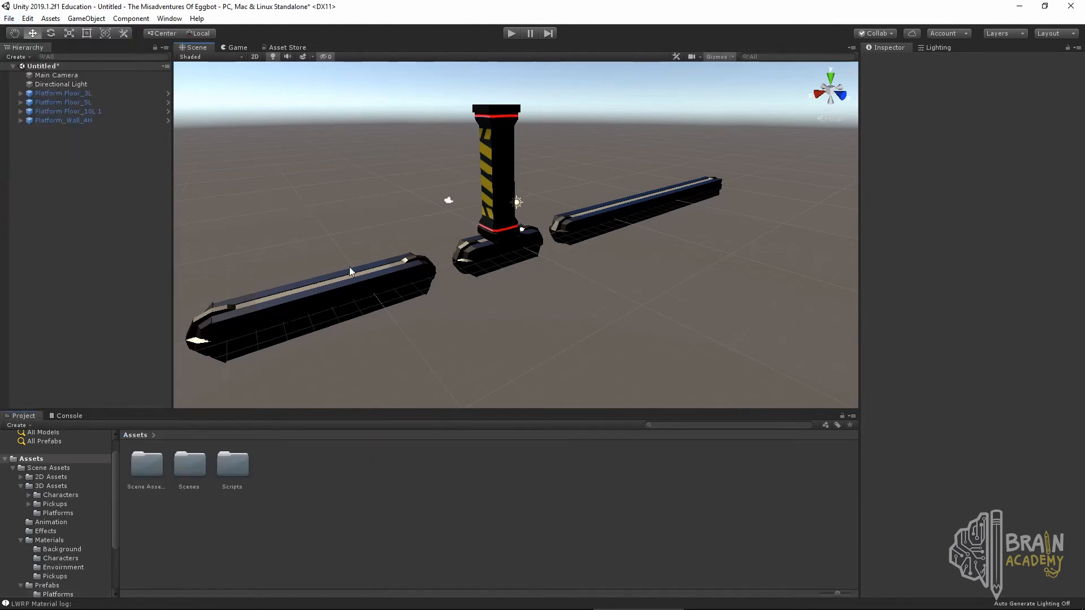
{"action": "left_click", "coordinate": [9, 19]}
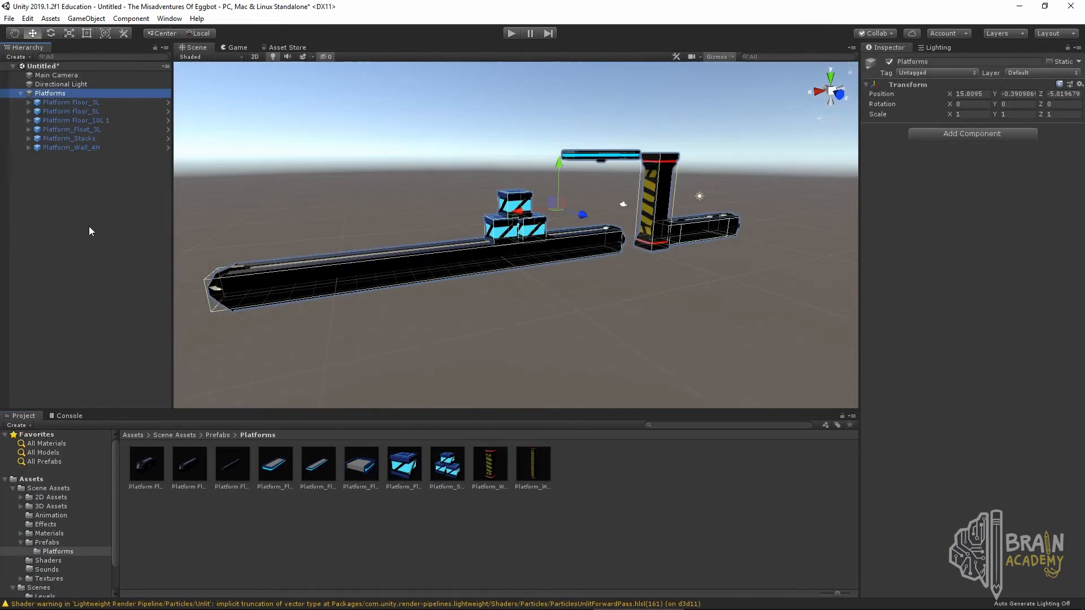
Step: Rename the Platforms parent object to Environment
{"action": "left_click", "coordinate": [89, 226]}
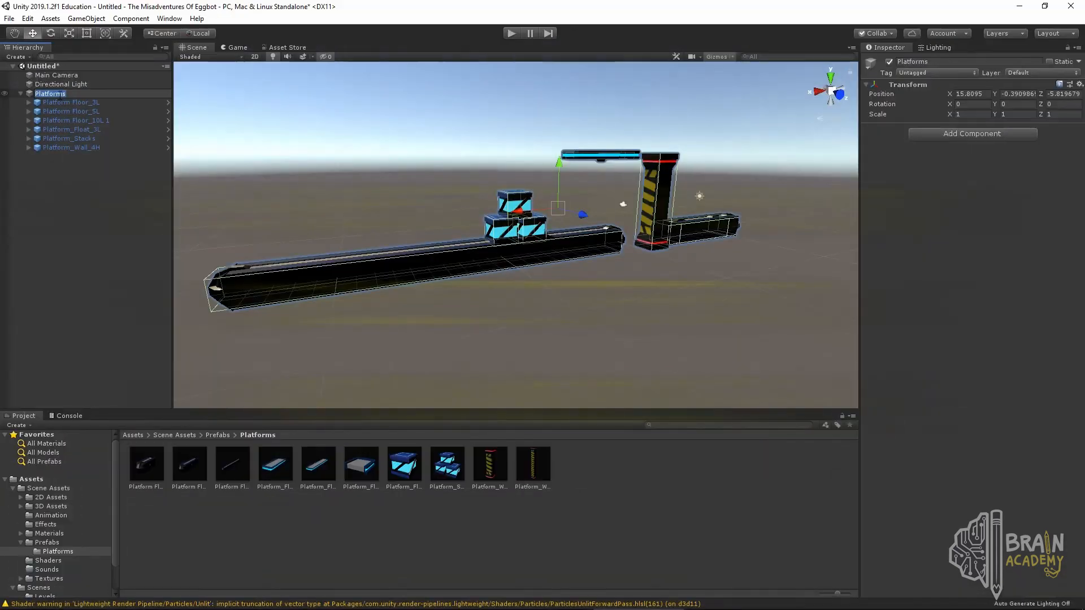
{"action": "type", "text": "nvironment"}
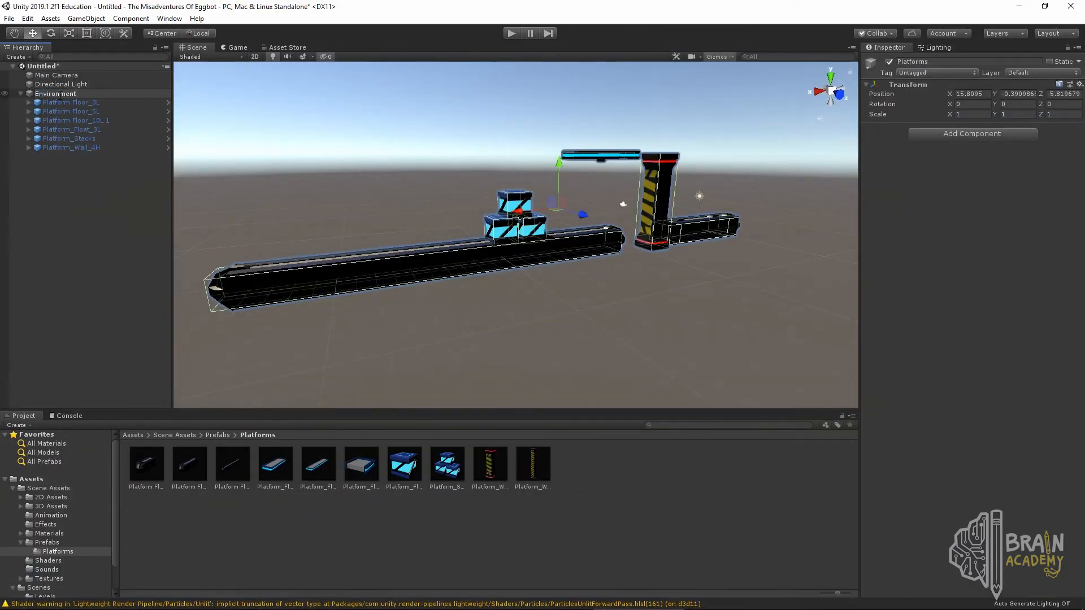
{"action": "left_click", "coordinate": [61, 189]}
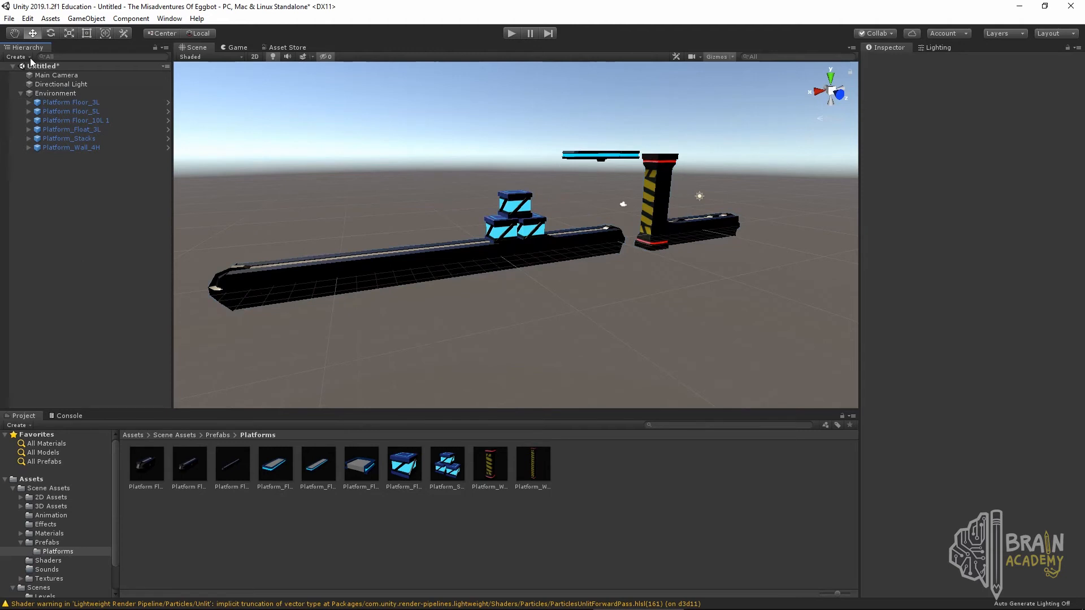
Step: Collapse the Environment group in the hierarchy, select it and move the whole group along the X axis
{"action": "left_click", "coordinate": [20, 94]}
{"action": "left_click", "coordinate": [39, 96]}
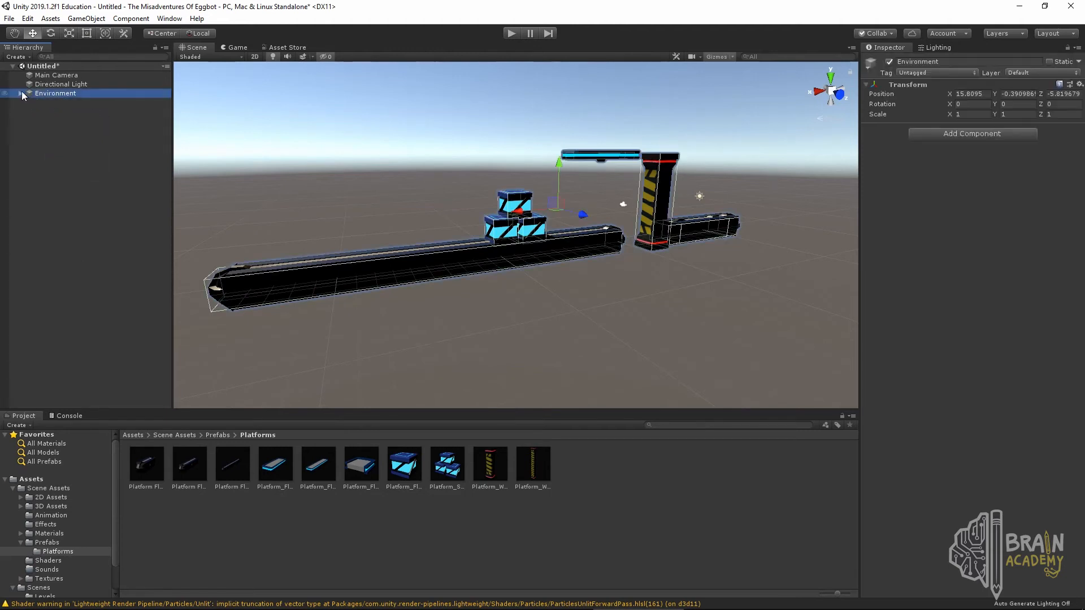
{"action": "left_click", "coordinate": [21, 93]}
{"action": "left_click", "coordinate": [20, 94]}
{"action": "left_click_drag", "start_coordinate": [537, 215], "coordinate": [625, 217]}
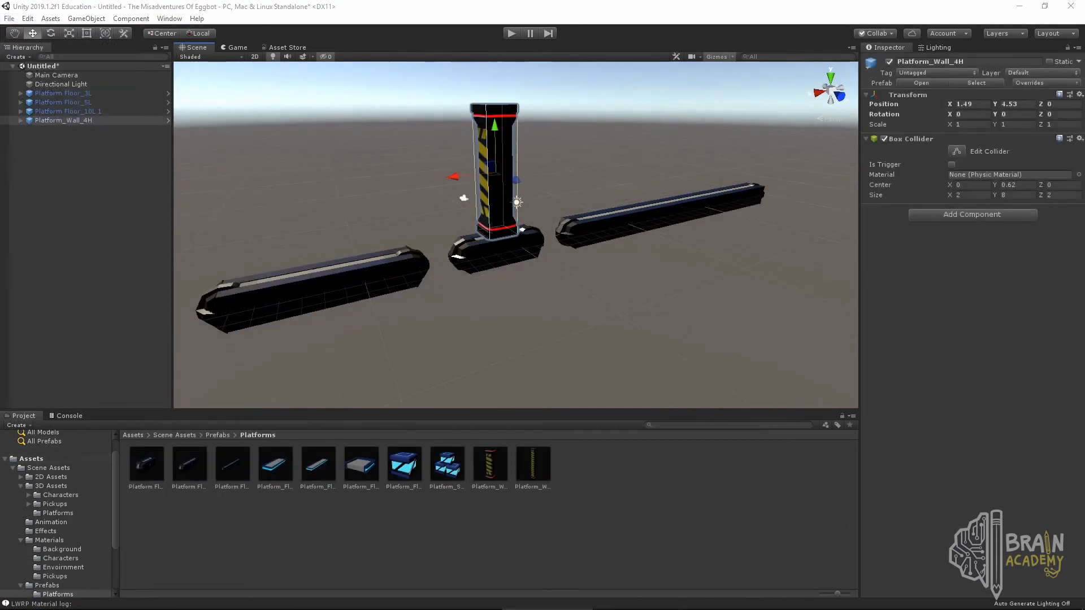
Step: Deselect the wall, return to the root Assets folder and review the available scene saving commands
{"action": "left_click", "coordinate": [114, 174]}
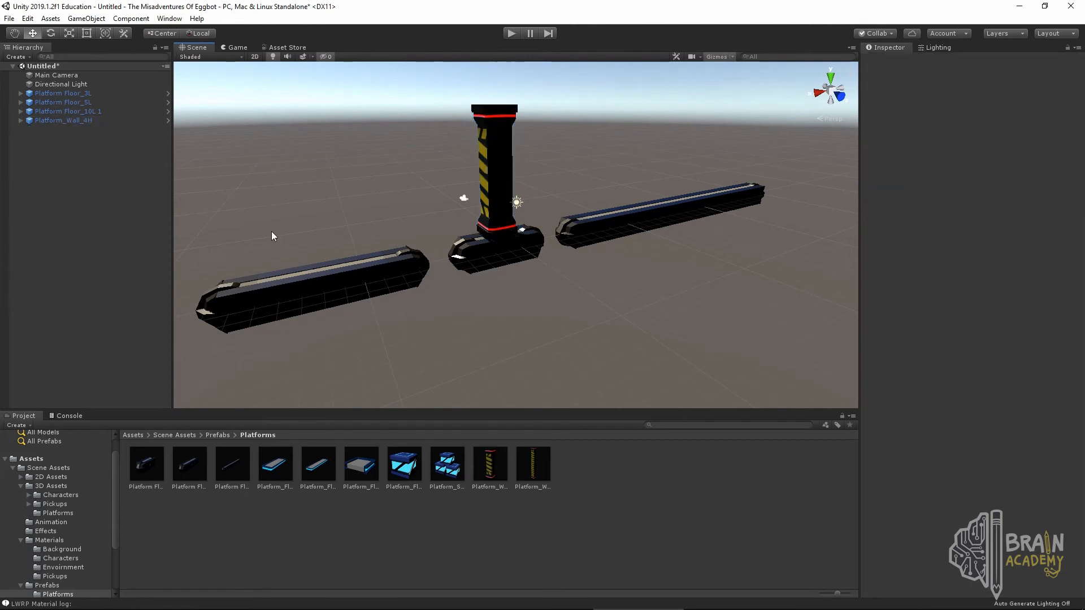
{"action": "left_click_drag", "start_coordinate": [346, 212], "coordinate": [374, 206], "text": "alt"}
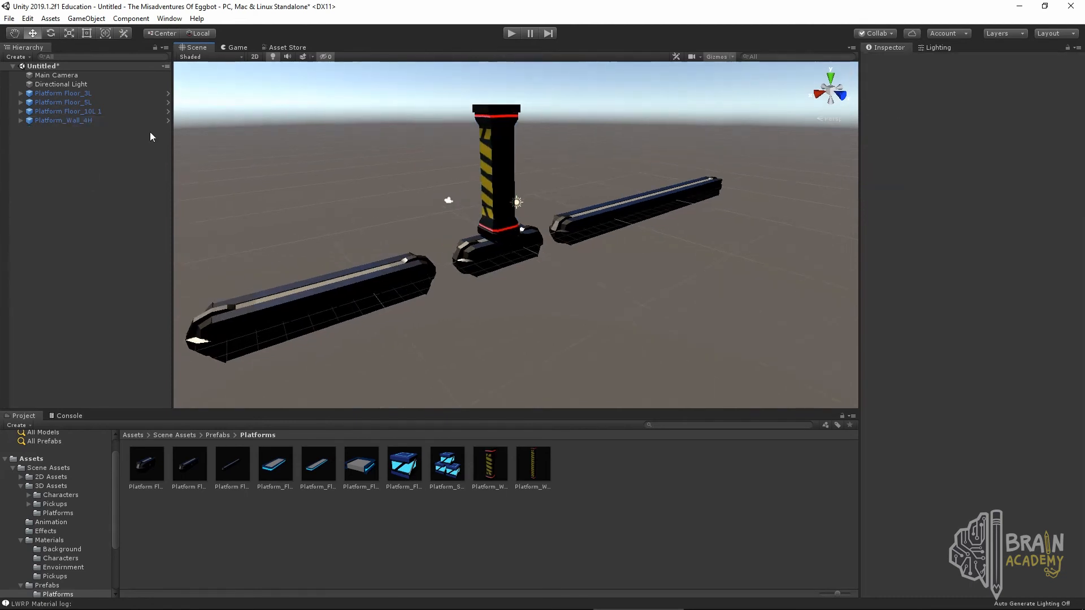
{"action": "left_click", "coordinate": [9, 18]}
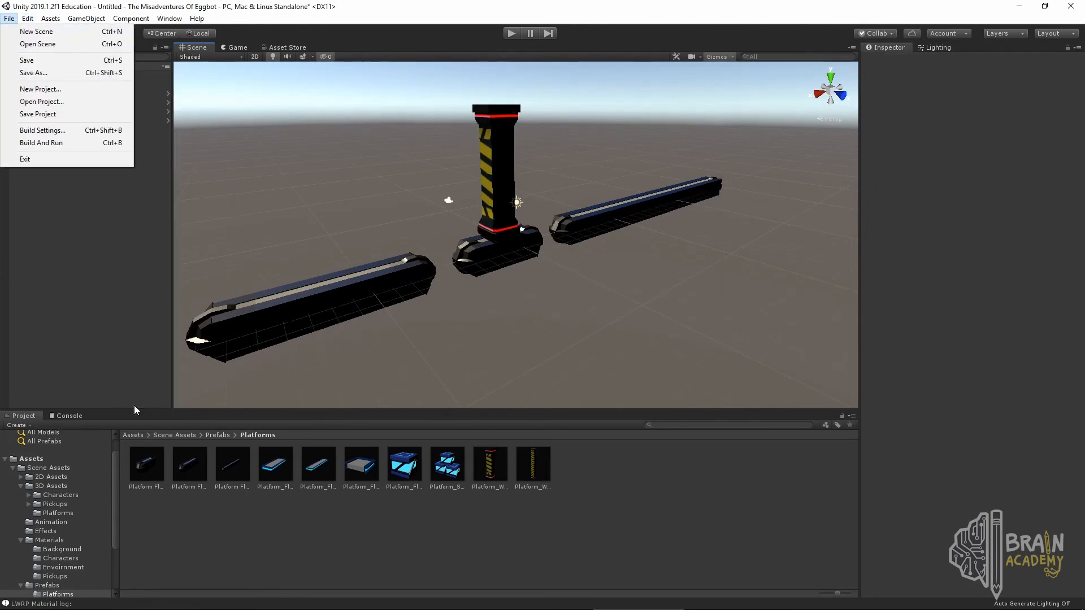
{"action": "left_click", "coordinate": [136, 434]}
{"action": "left_click", "coordinate": [10, 18]}
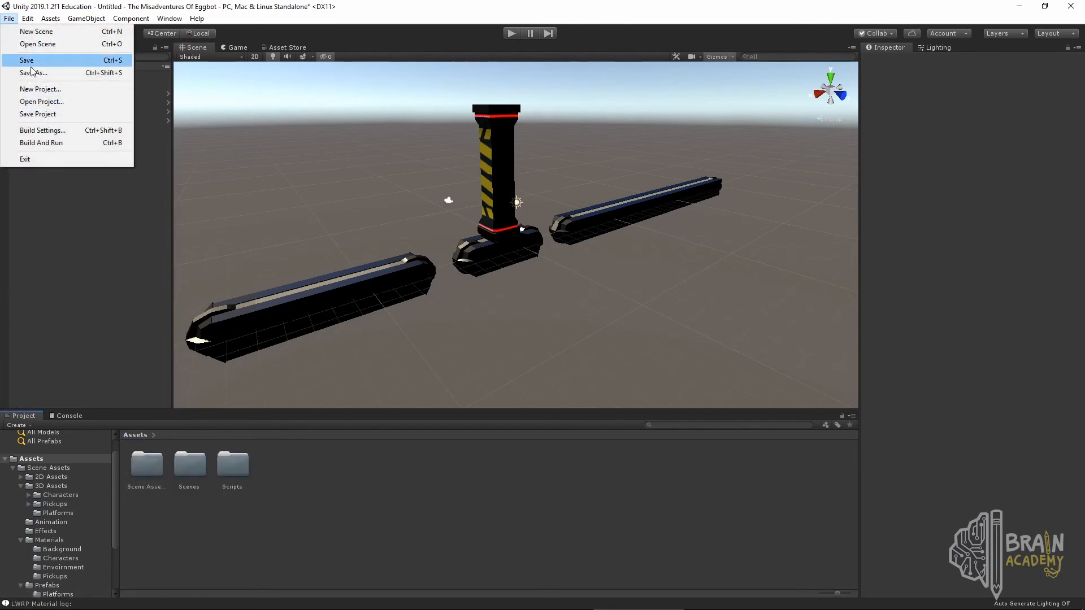
{"action": "left_click", "coordinate": [372, 297]}
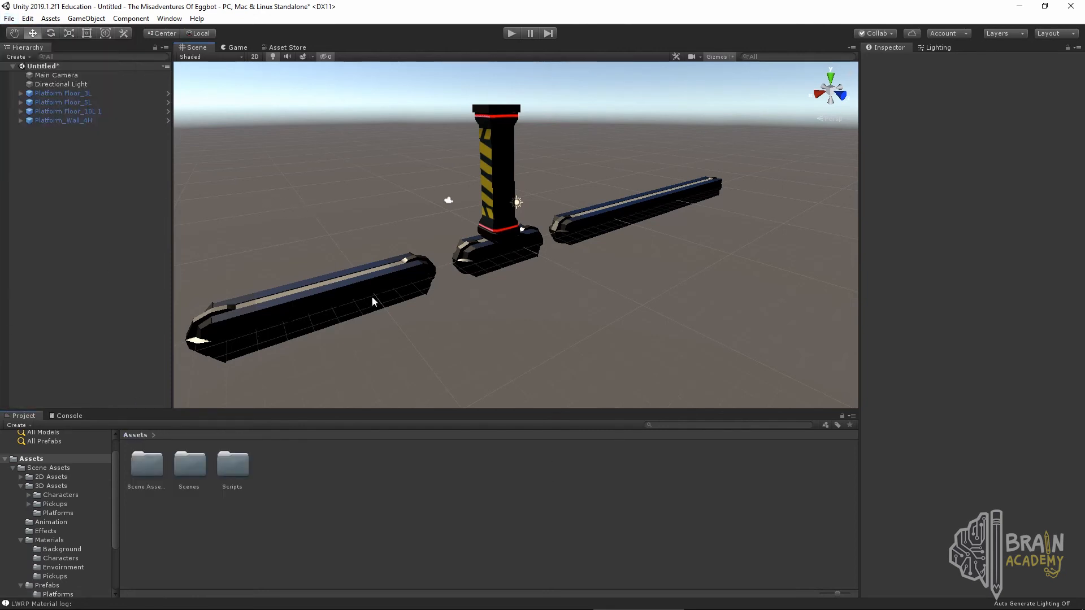
{"action": "left_click", "coordinate": [9, 18]}
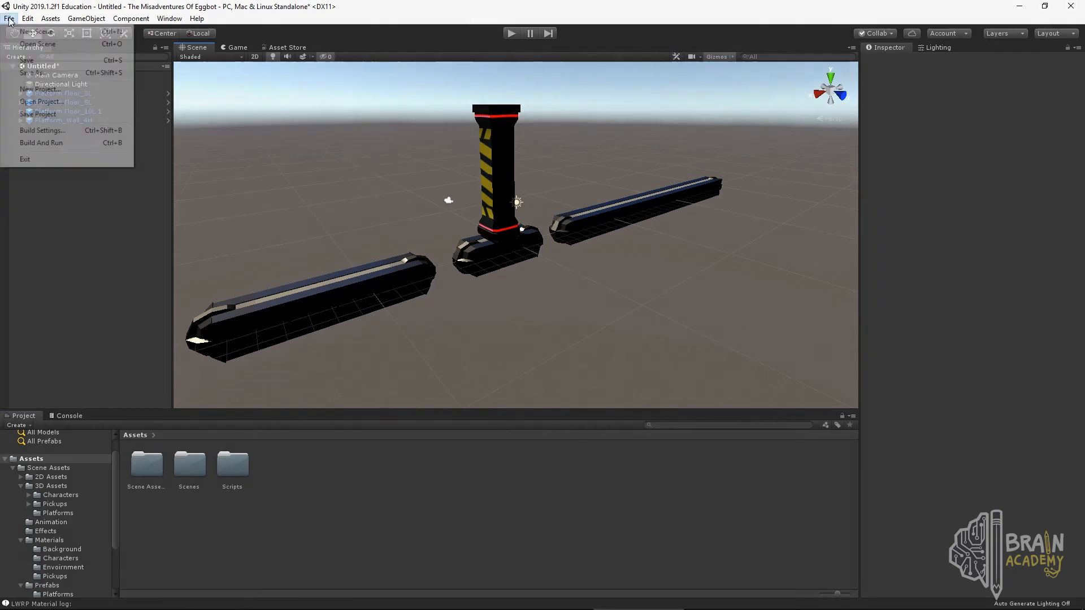